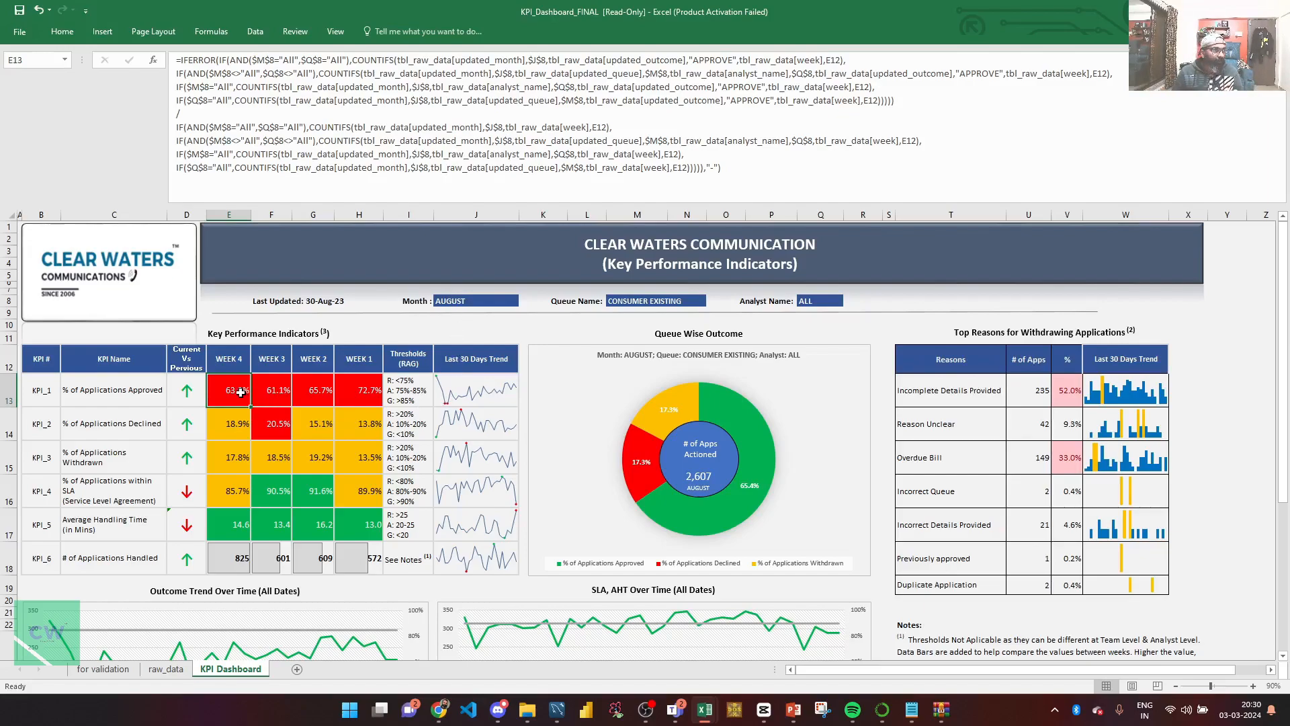
Examine the Week 4 approval-rate formula in E13 and the Month, Queue Name and Analyst Name filter cells it refers to.
click(230, 369)
click(236, 394)
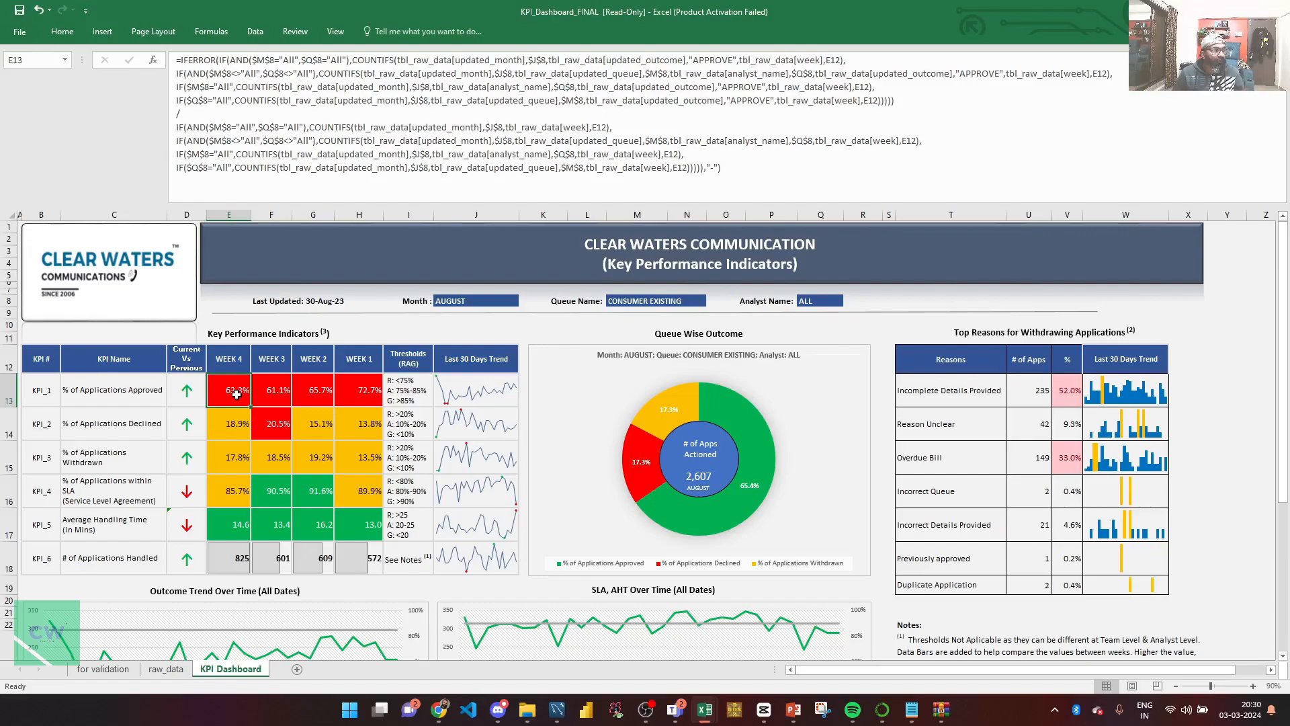
click(441, 302)
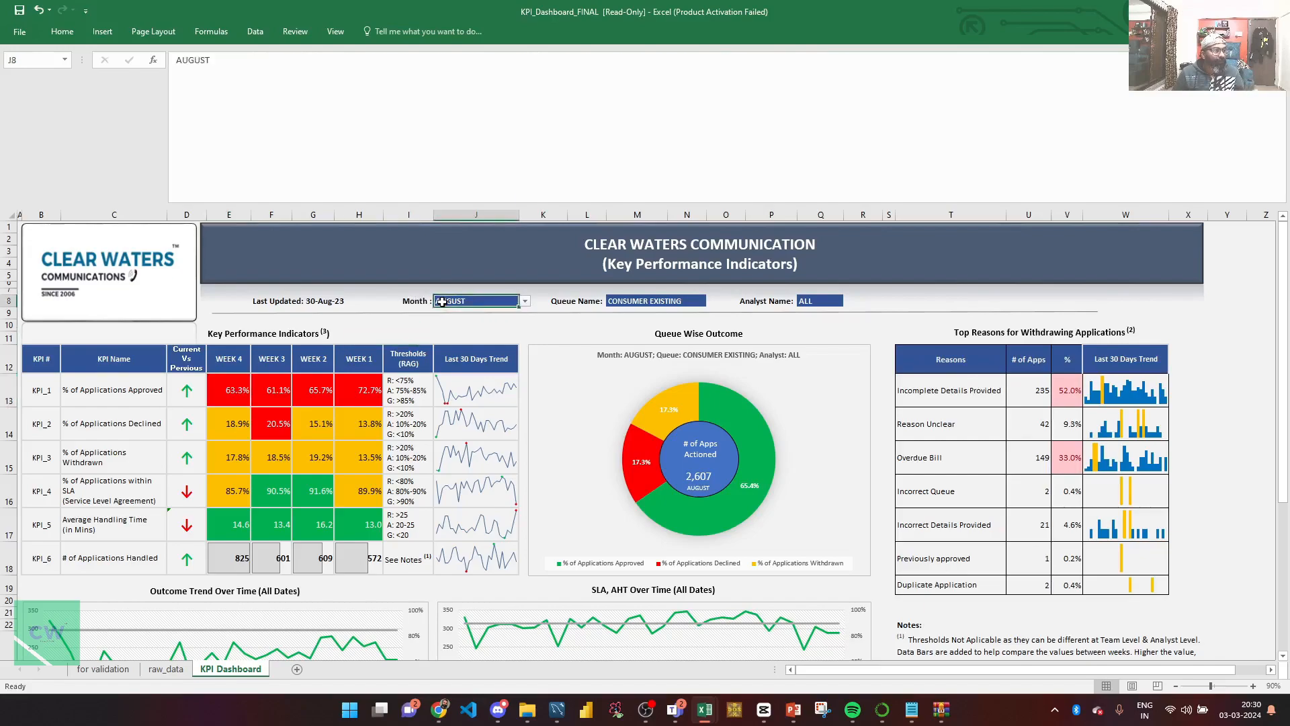
click(622, 302)
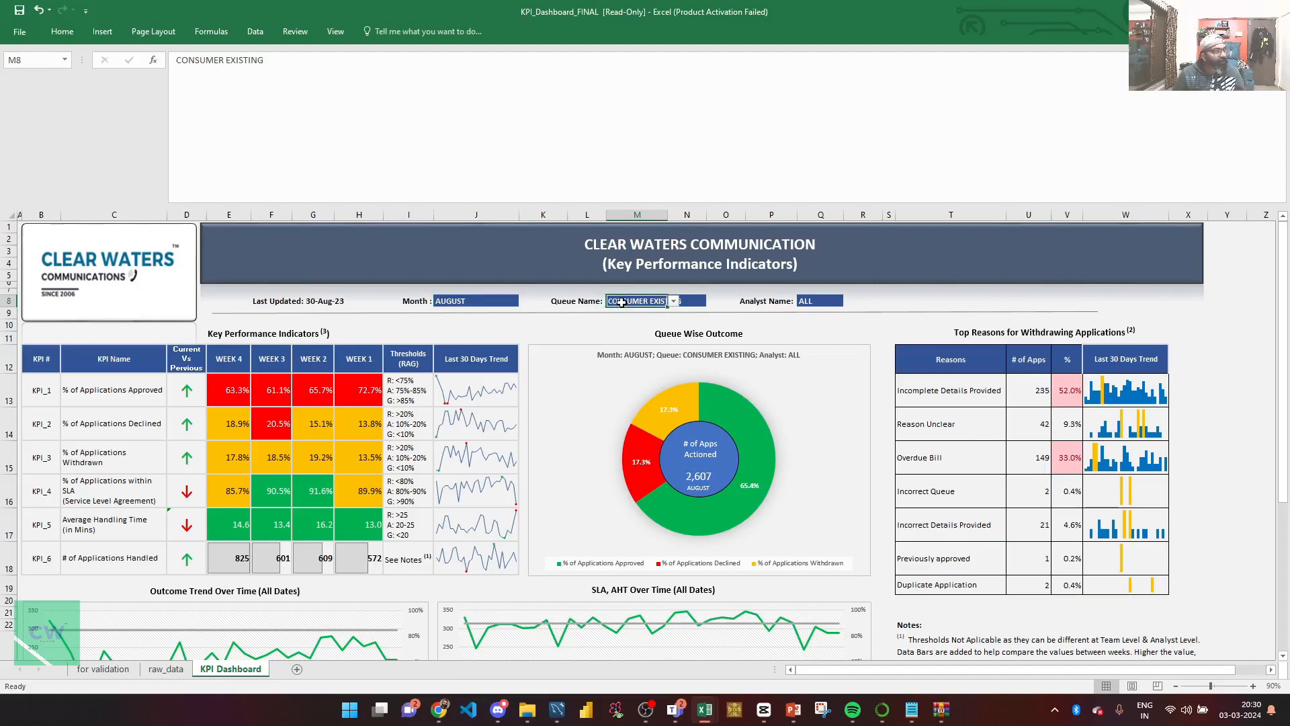
click(801, 302)
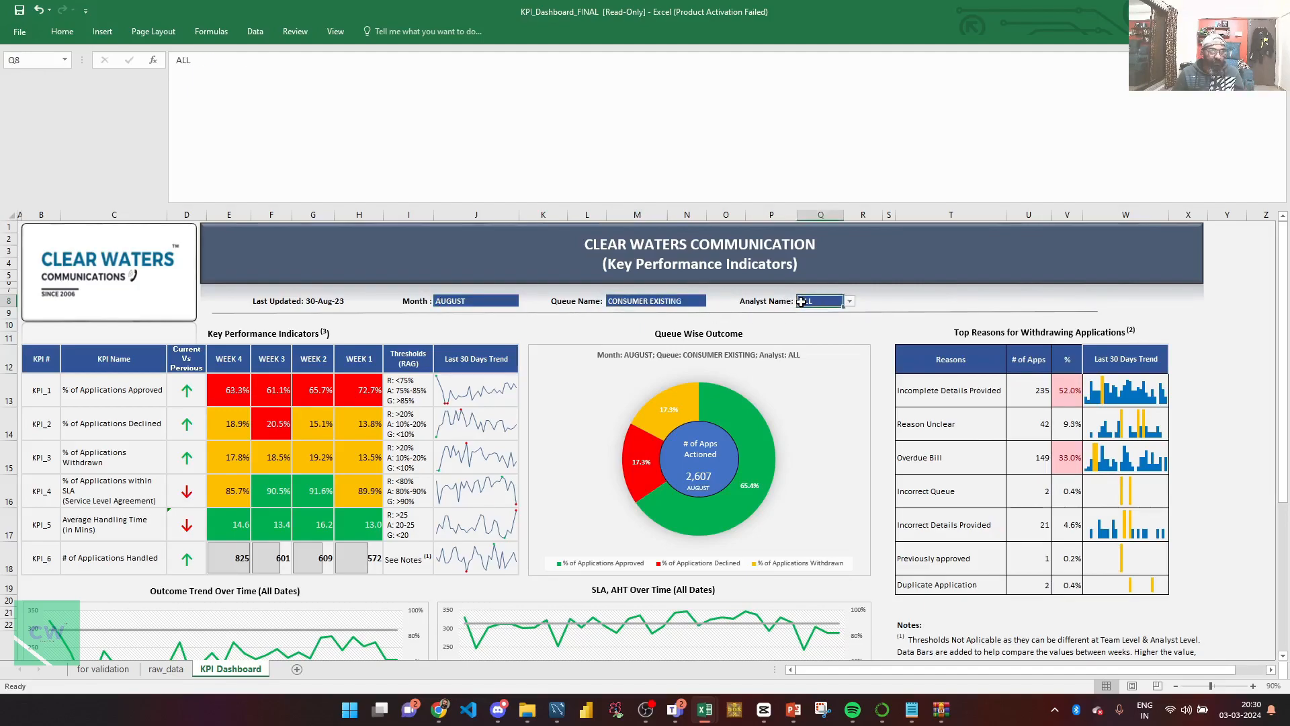
click(230, 384)
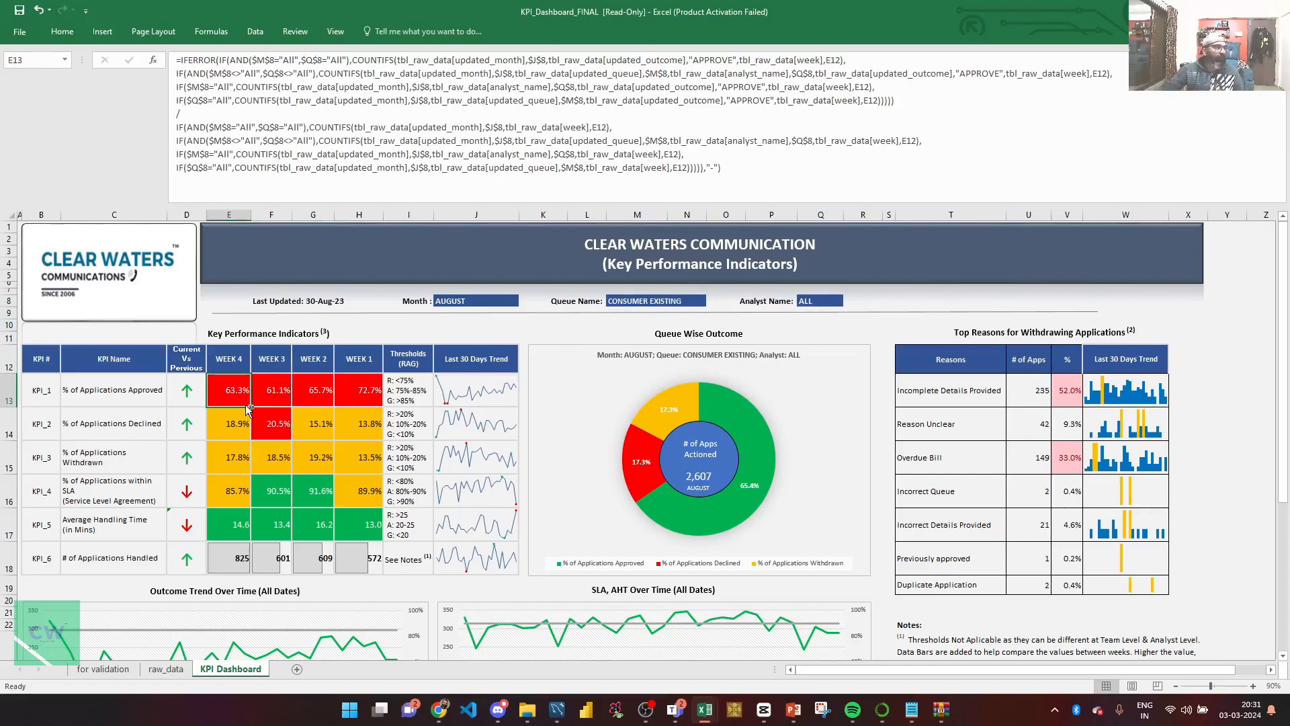
key(super)
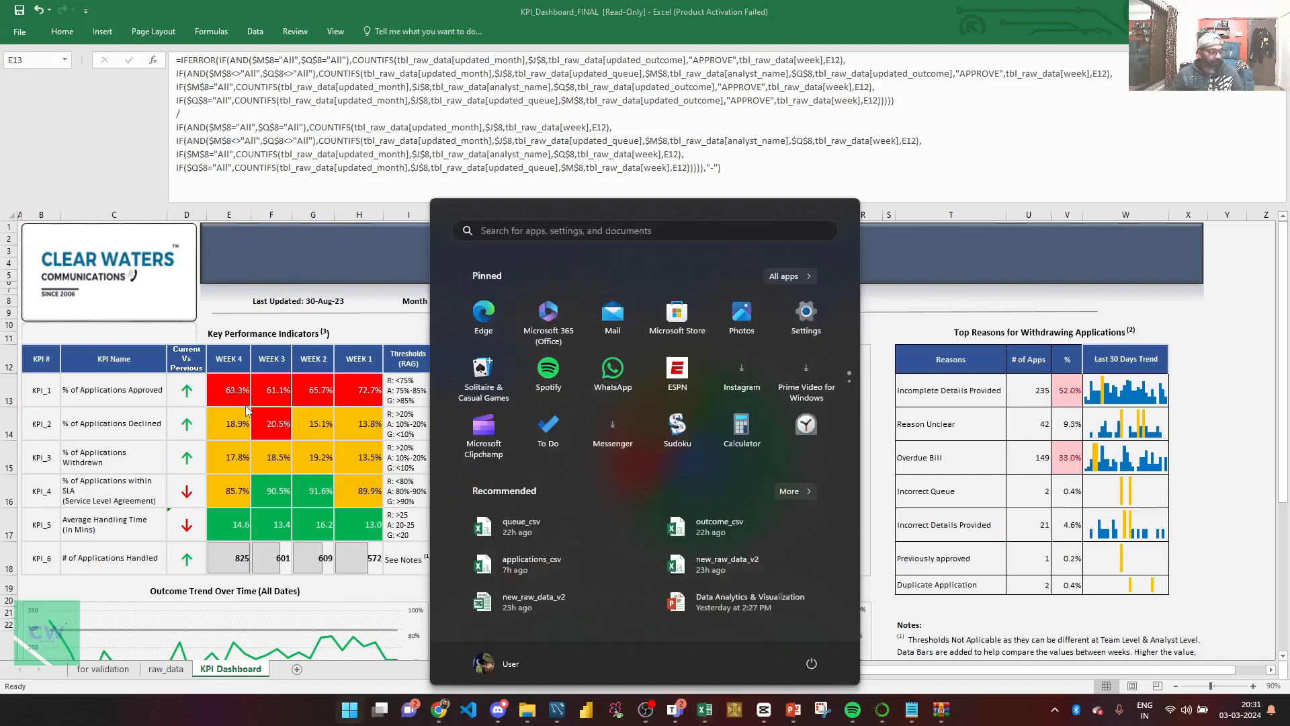
key(super)
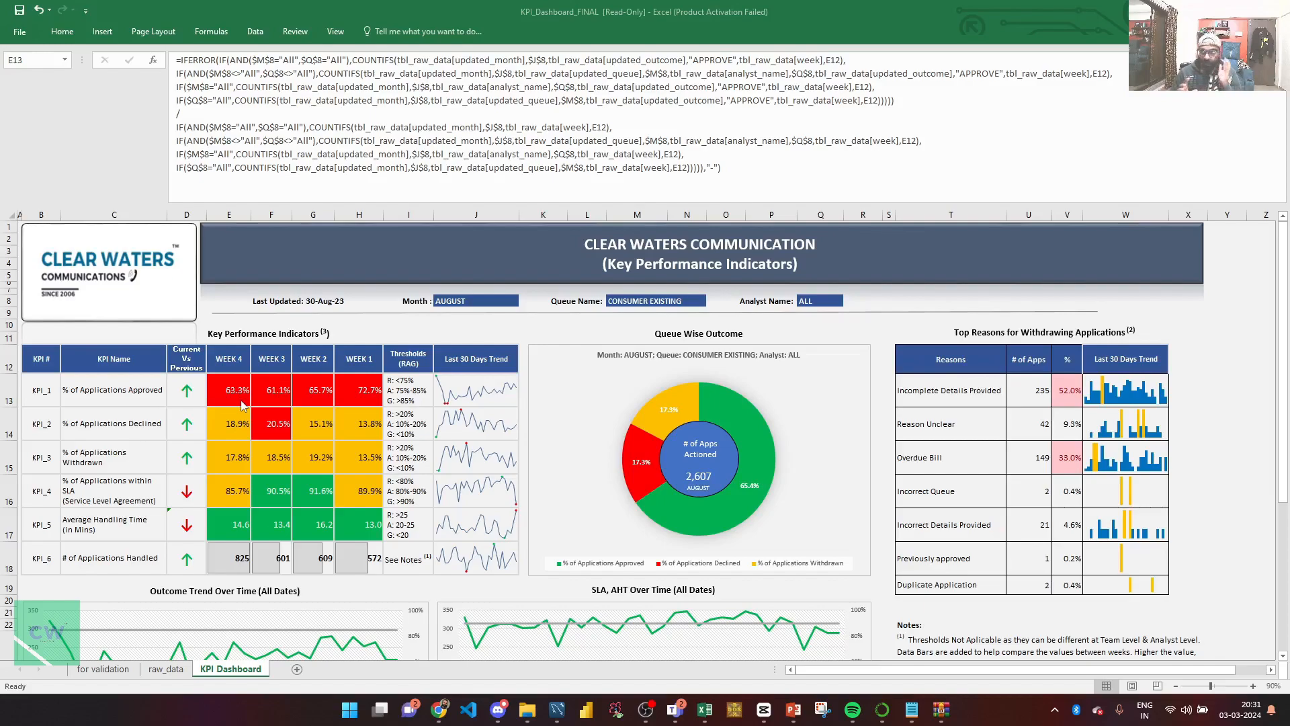
click(468, 298)
click(461, 297)
click(620, 301)
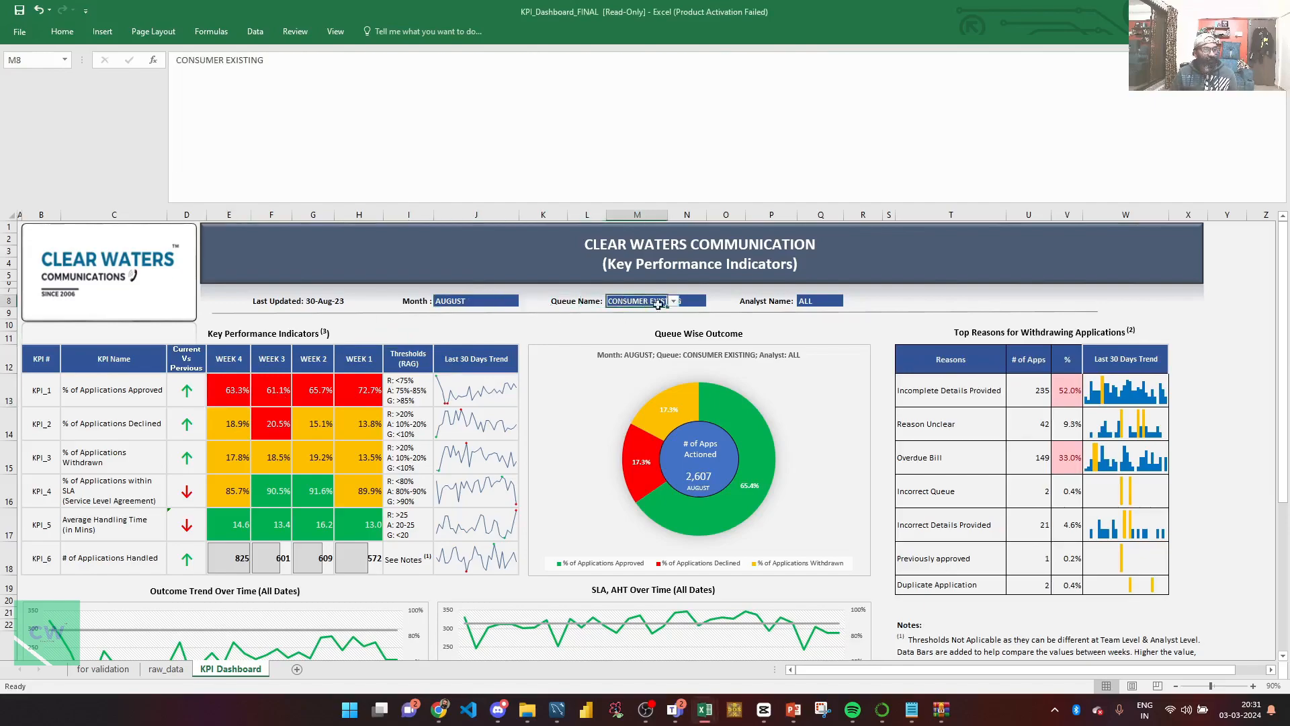
click(801, 301)
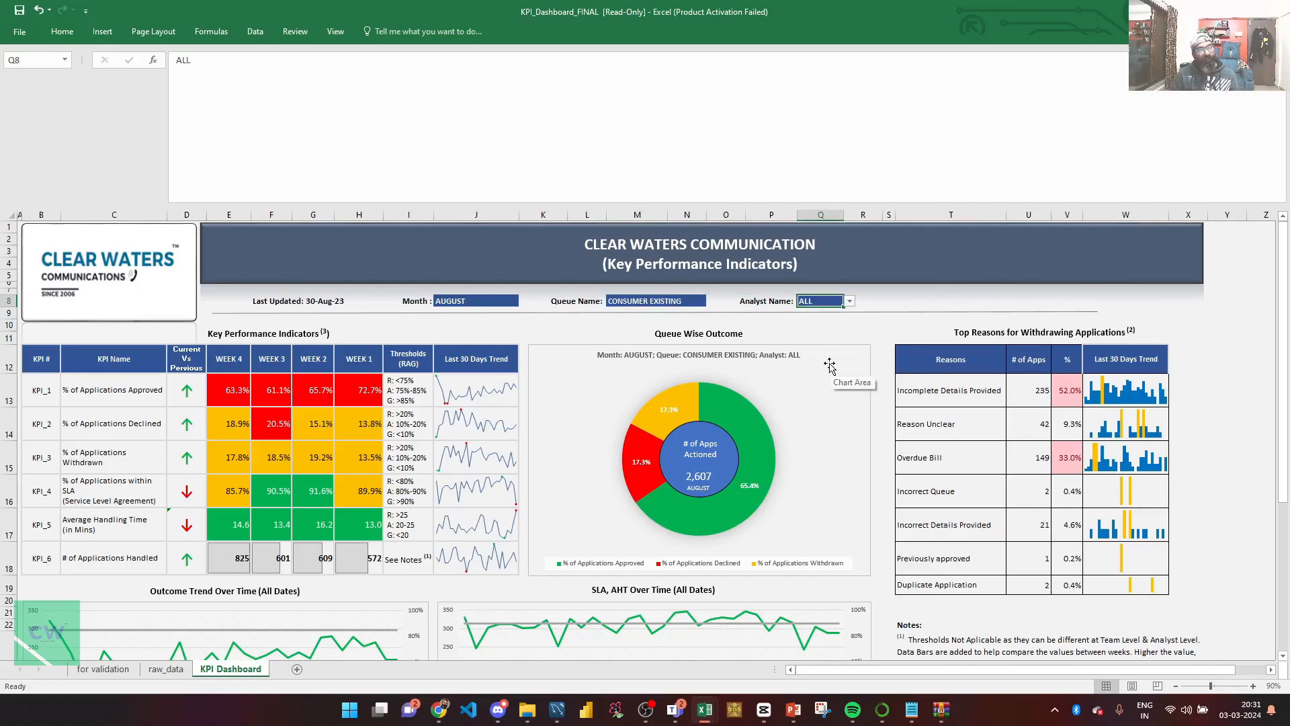
click(228, 396)
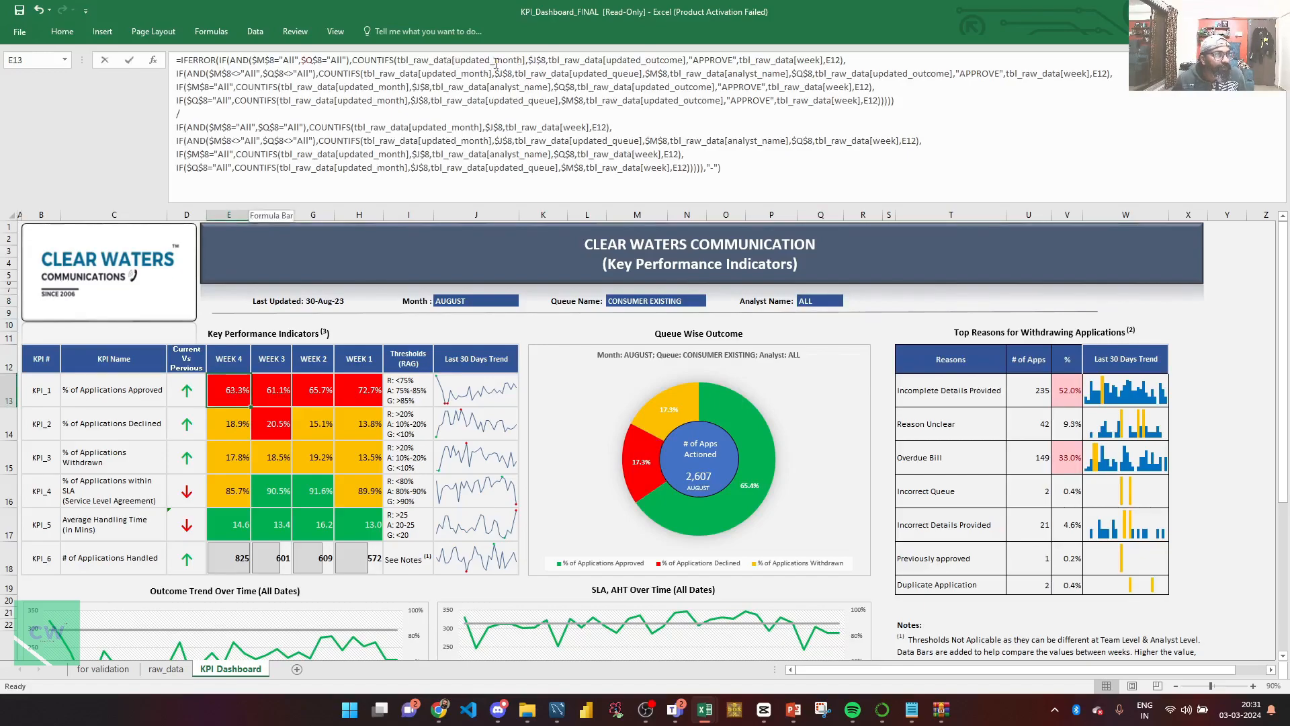
click(468, 67)
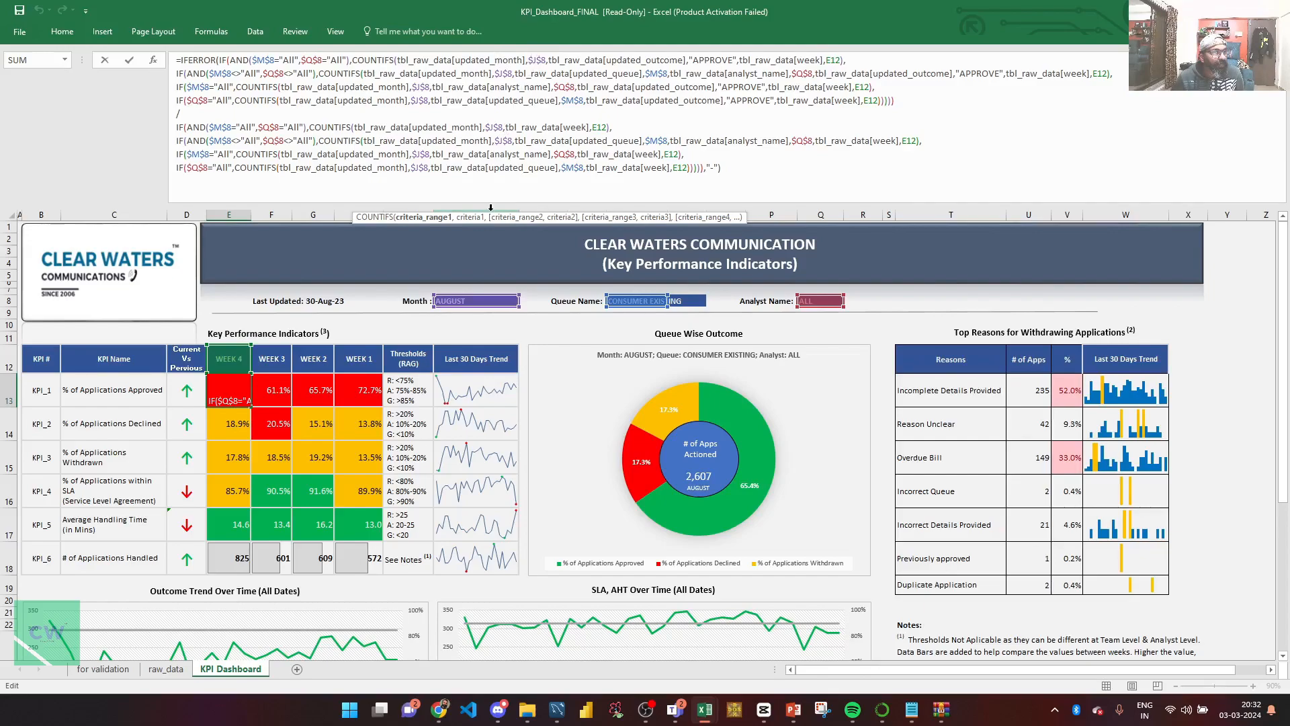
double_click(538, 61)
text(flt_month)
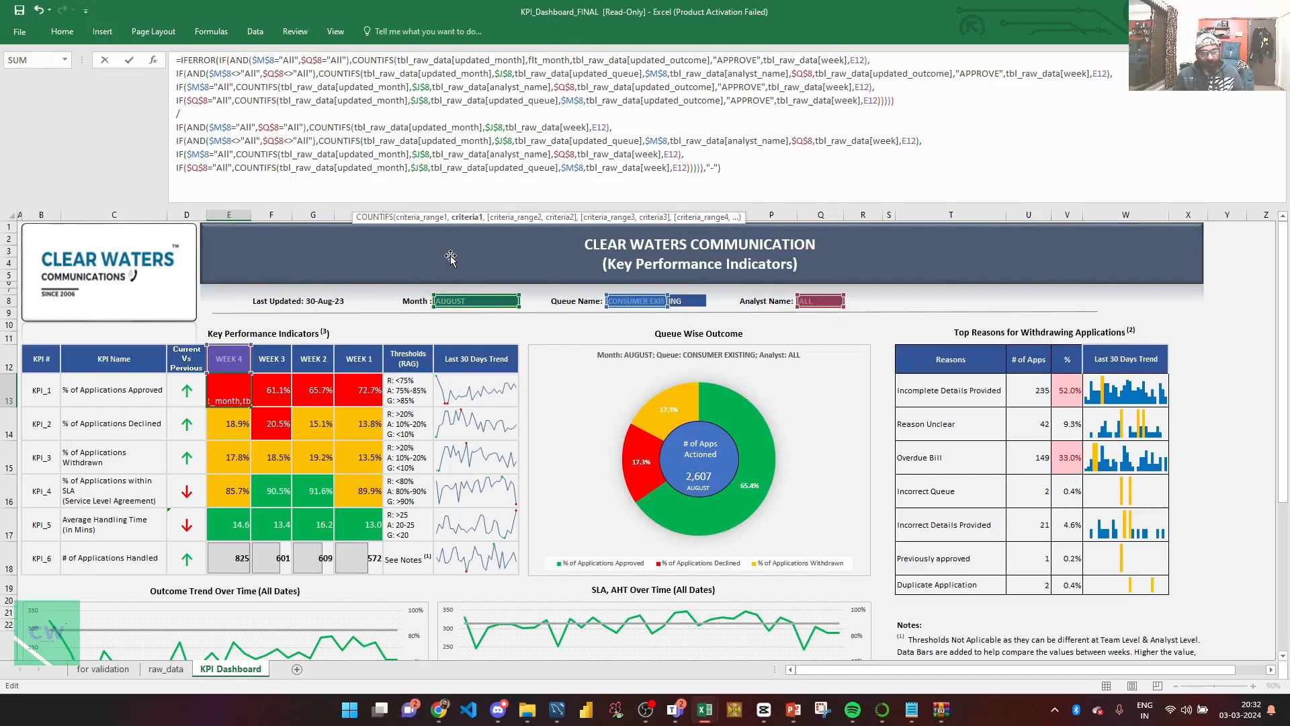
key(Escape)
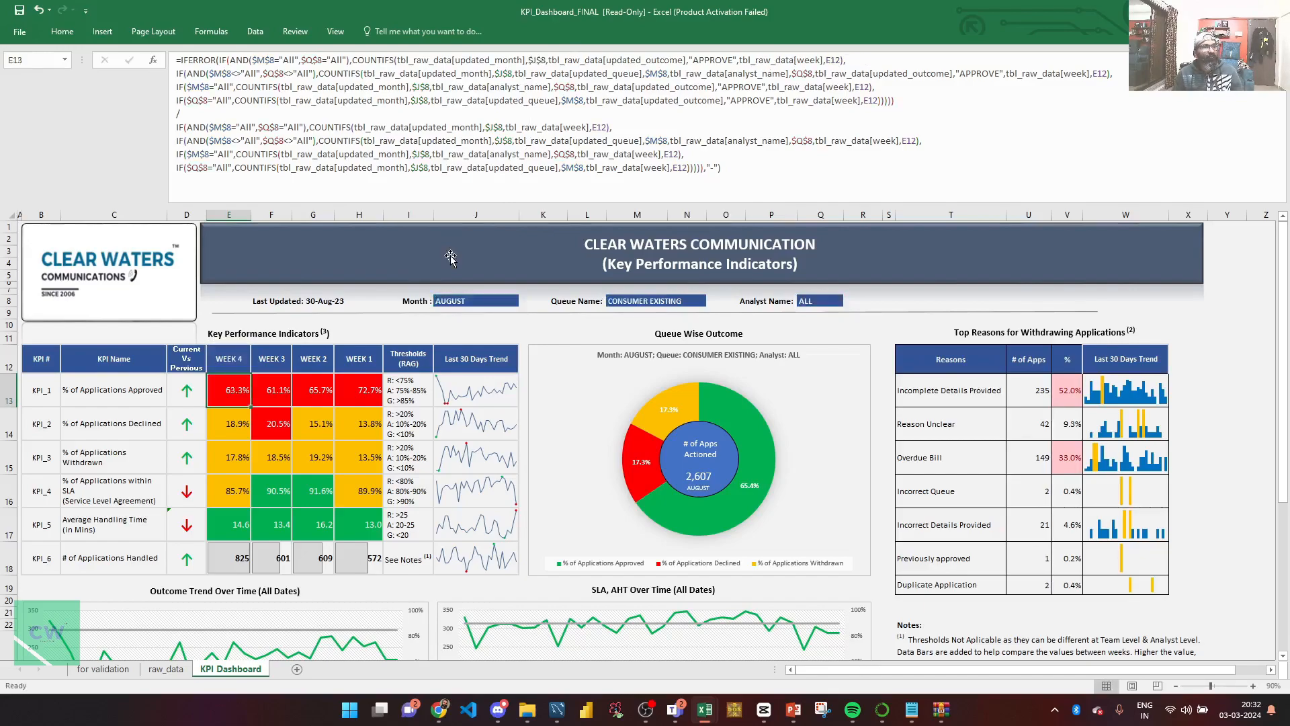
click(457, 301)
click(646, 301)
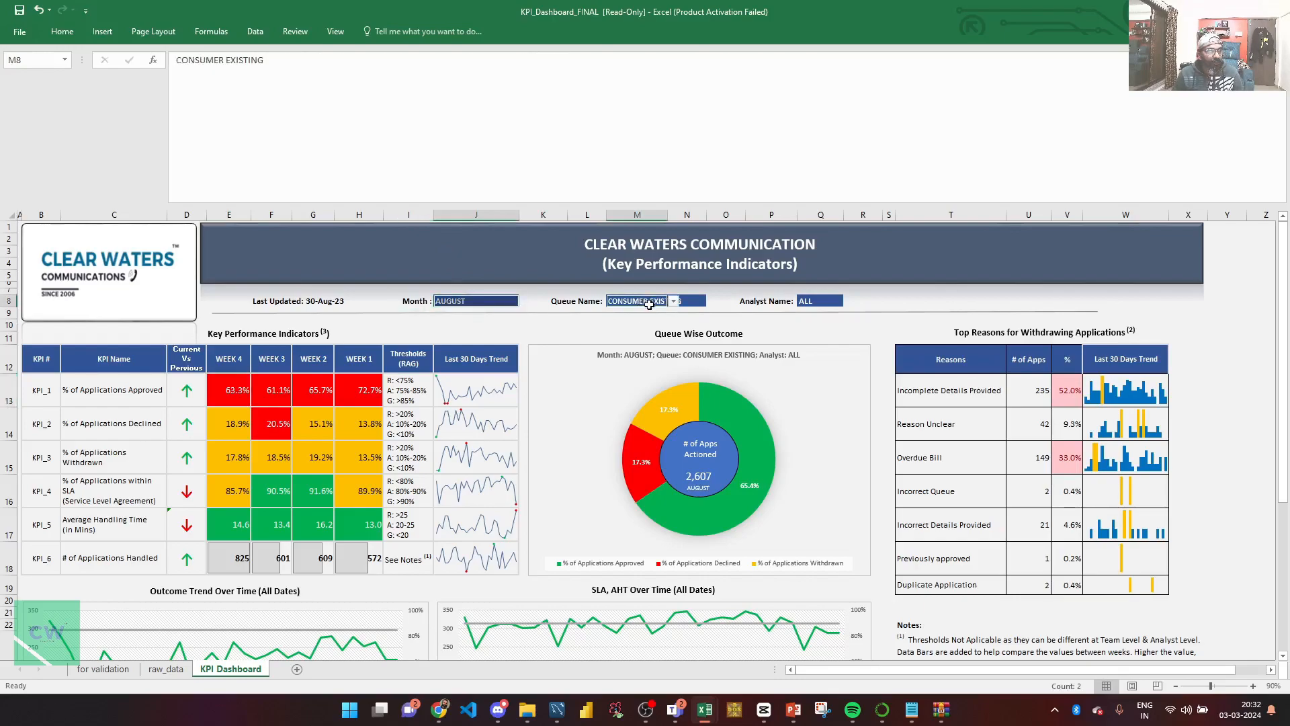
click(805, 301)
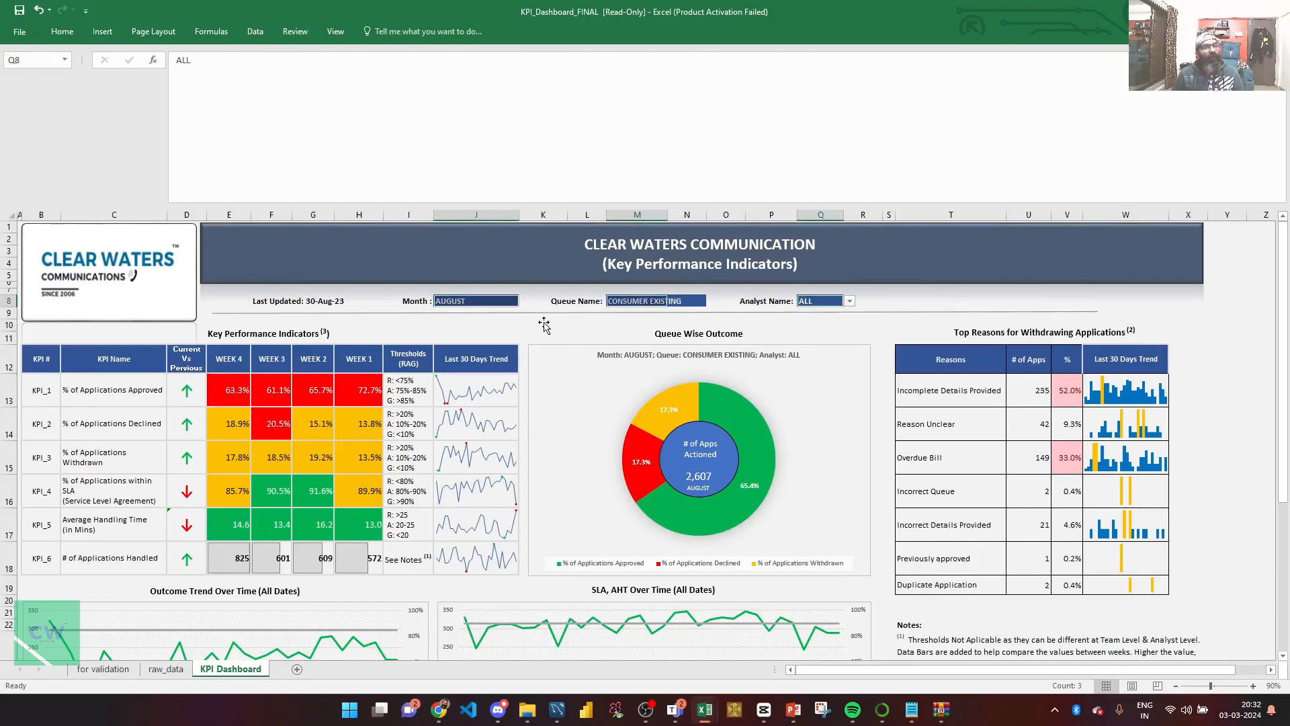
click(625, 307)
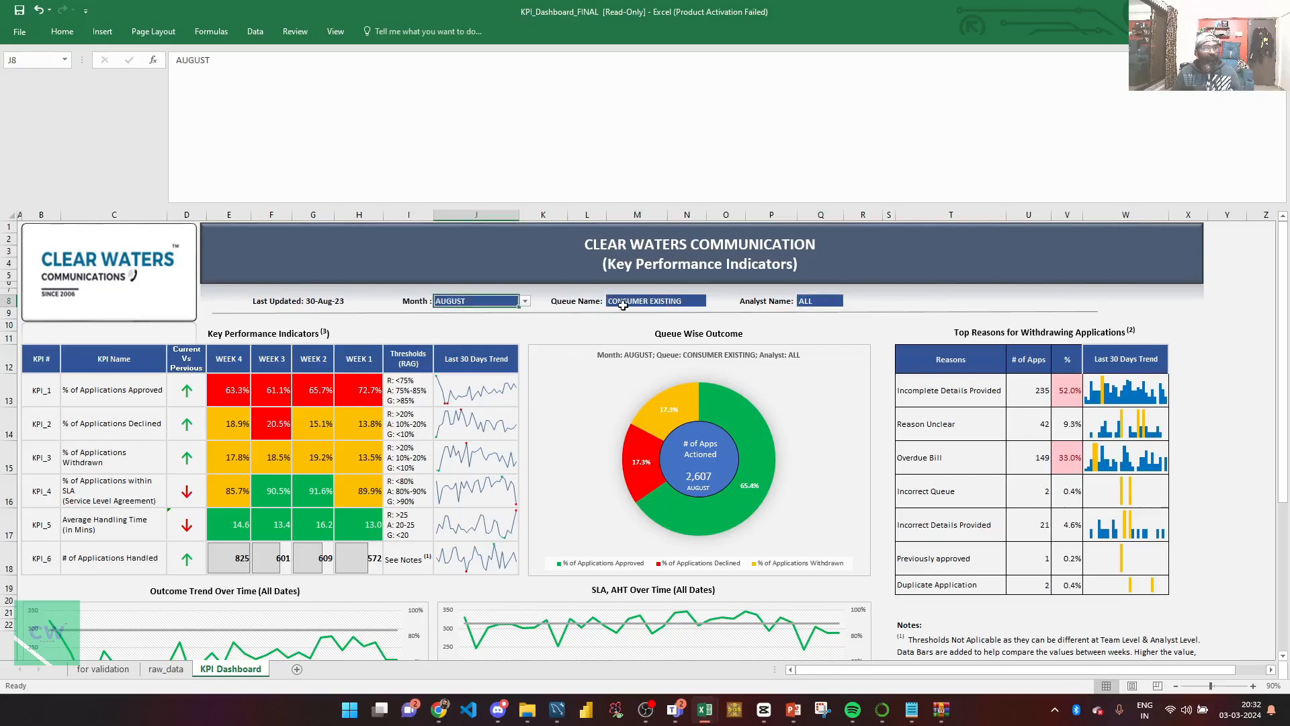
click(813, 300)
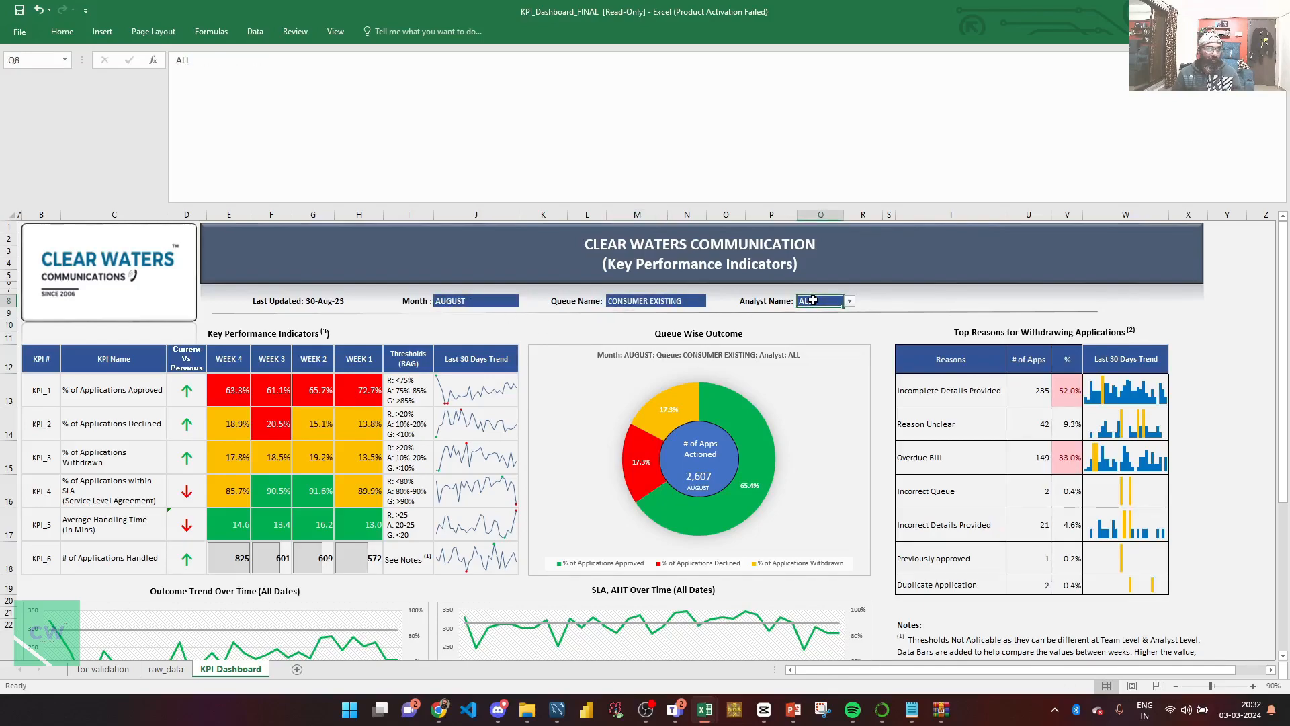
Start a new defined name in the Name Manager and name it flt_month.
click(210, 32)
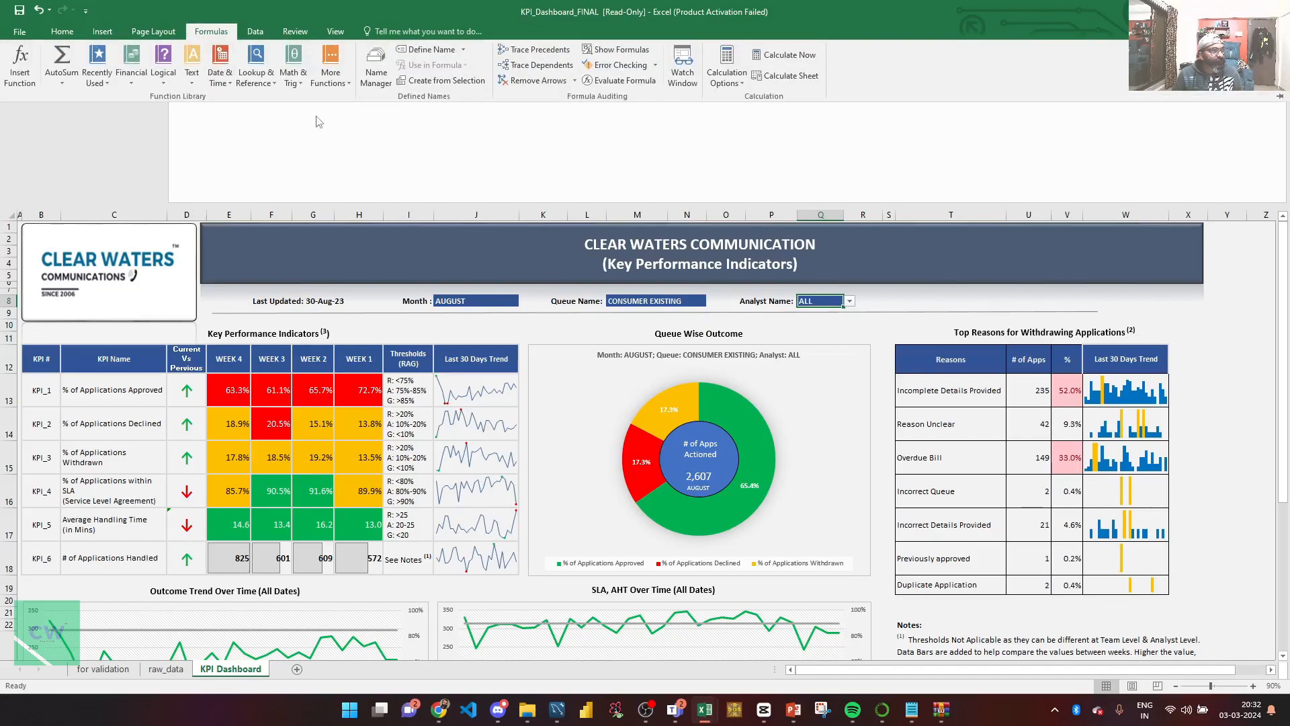
click(377, 67)
drag(376, 128, 723, 192)
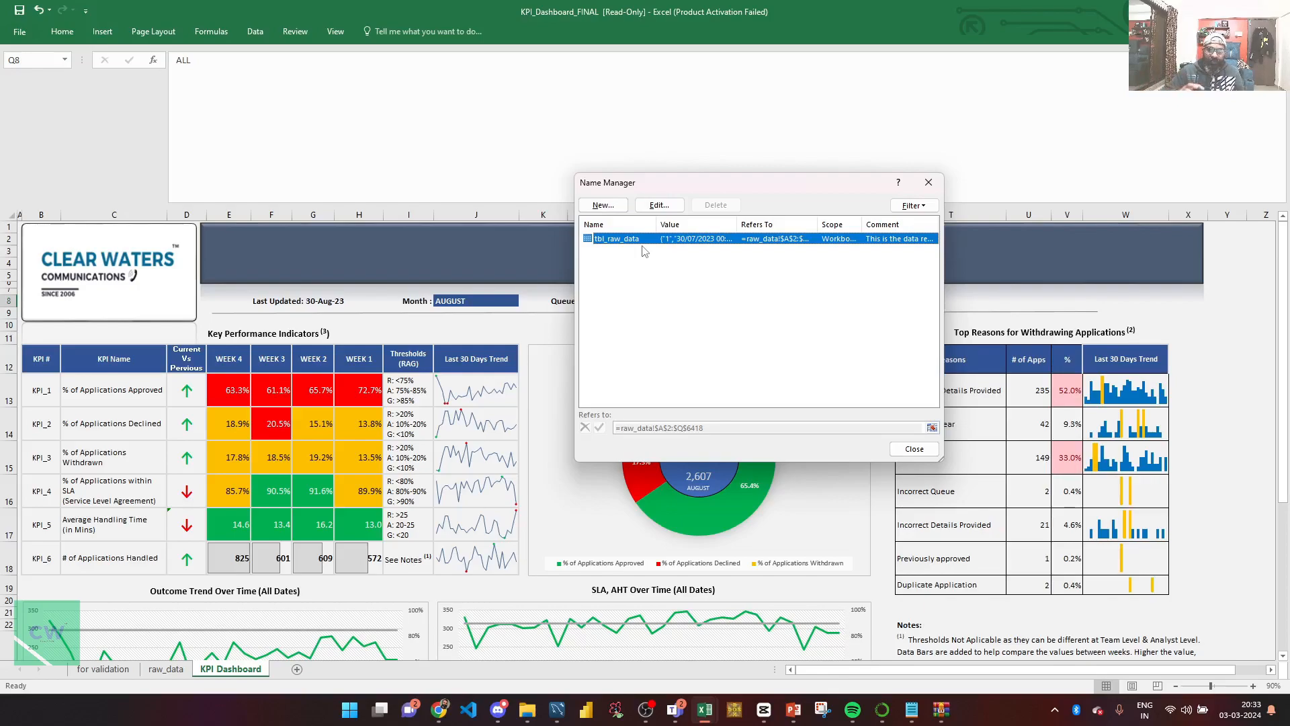
click(602, 205)
drag(755, 253, 635, 325)
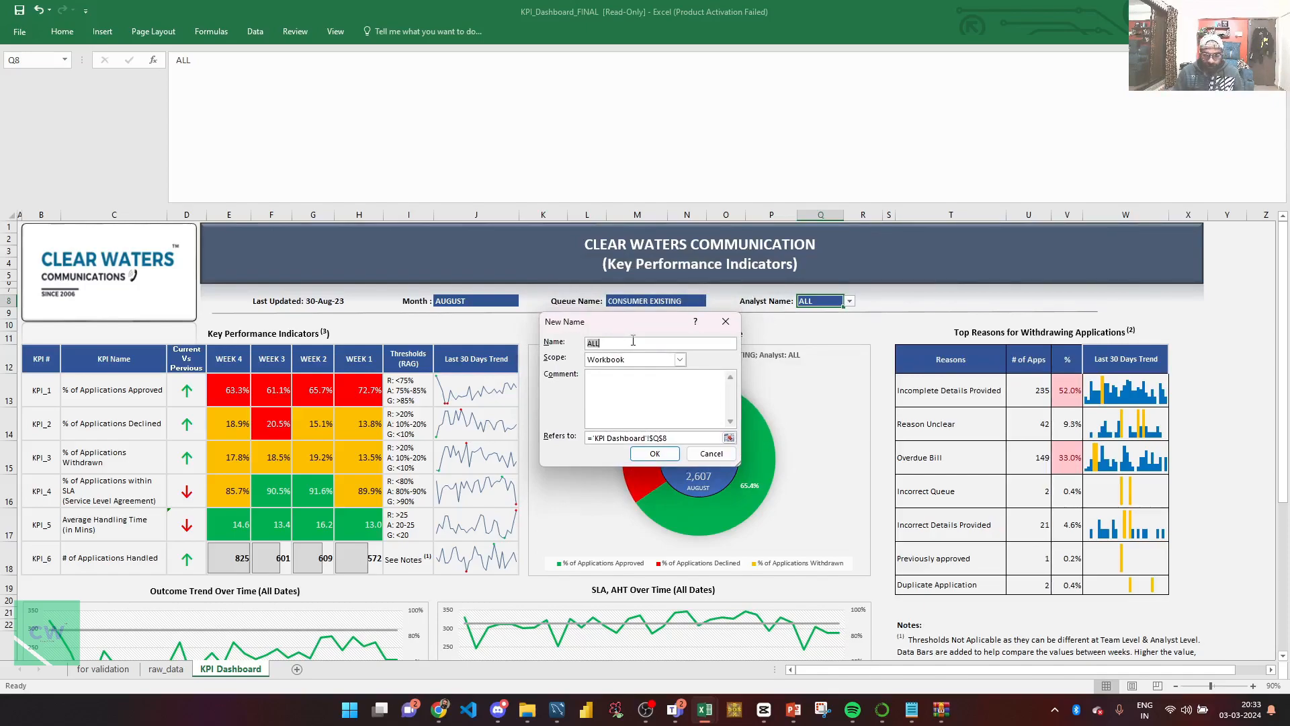
text(flt)
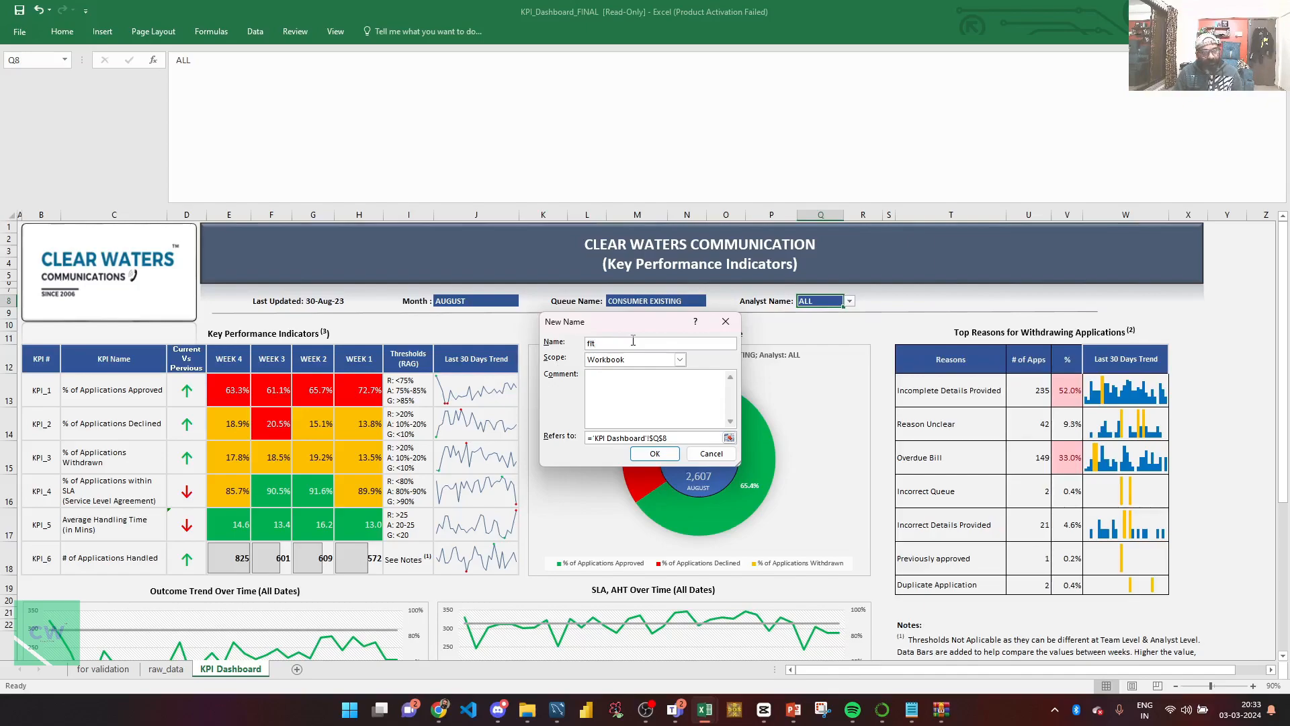
text(_)
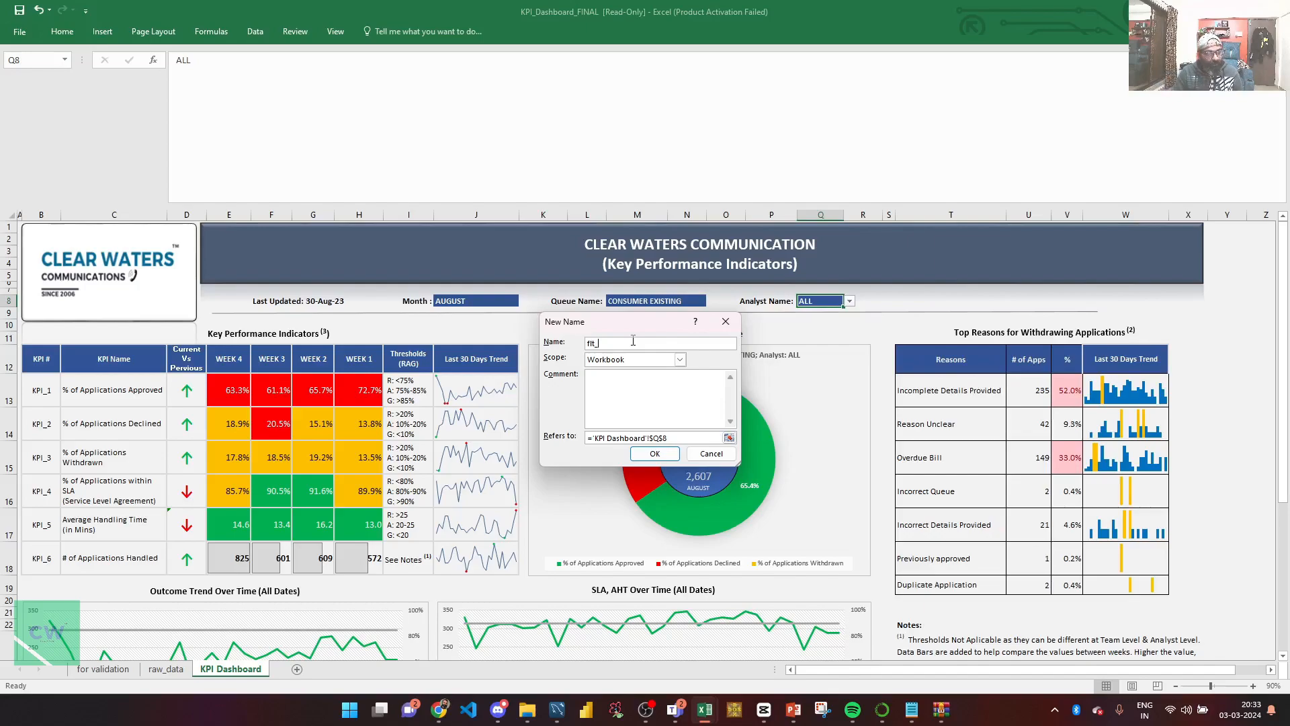
text(month)
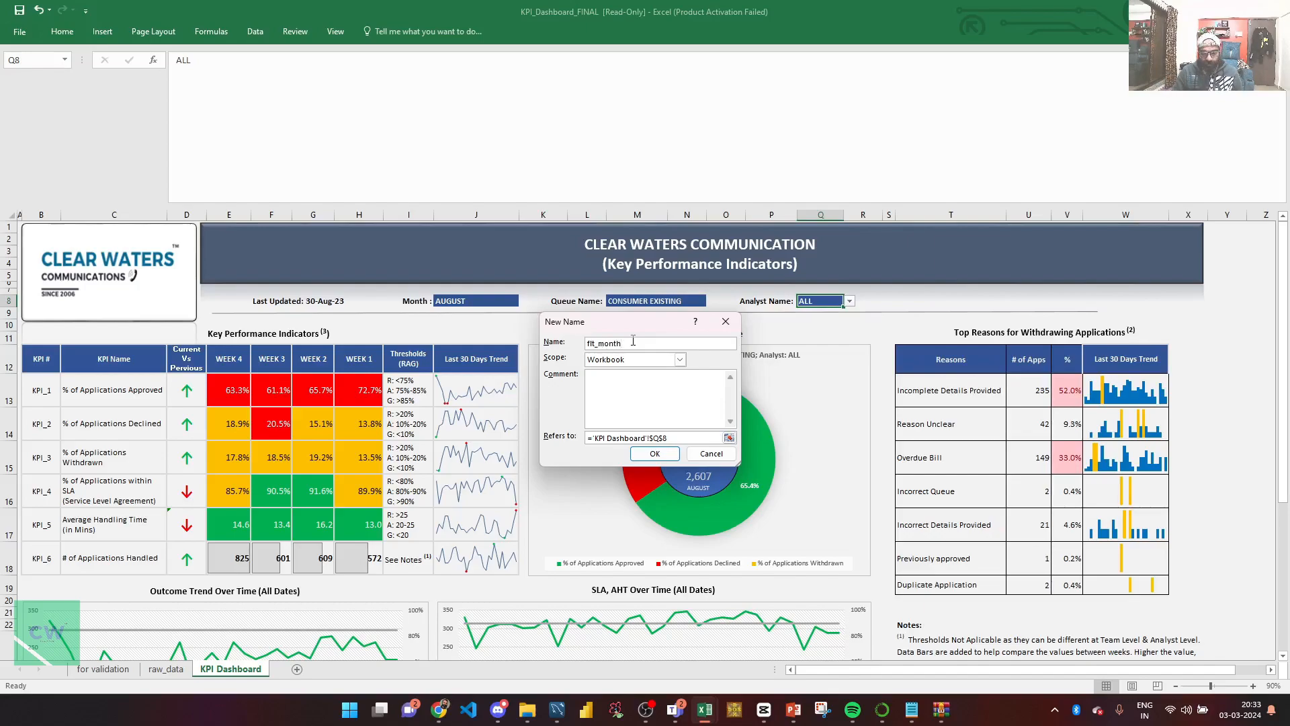
Add the comment "this is a named filter for Month" to the new name.
click(638, 388)
text(thi)
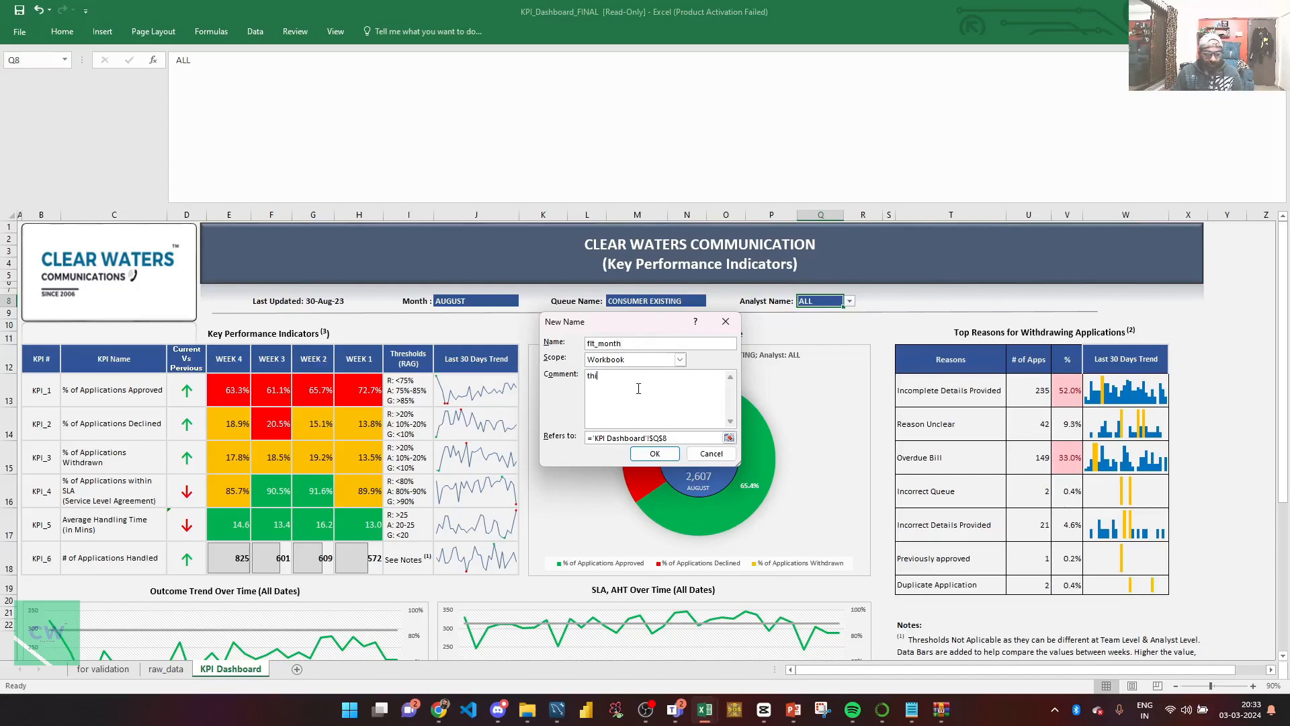
text(s is a named fi)
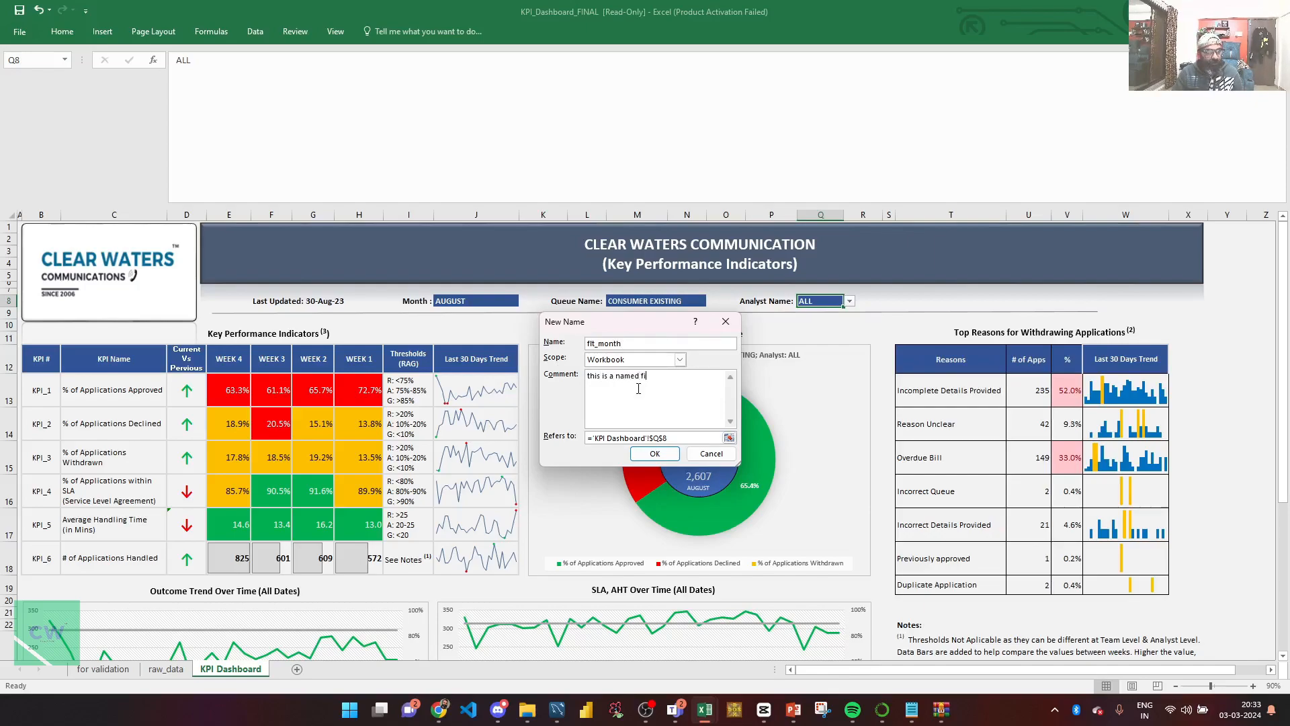
text(lter for Month)
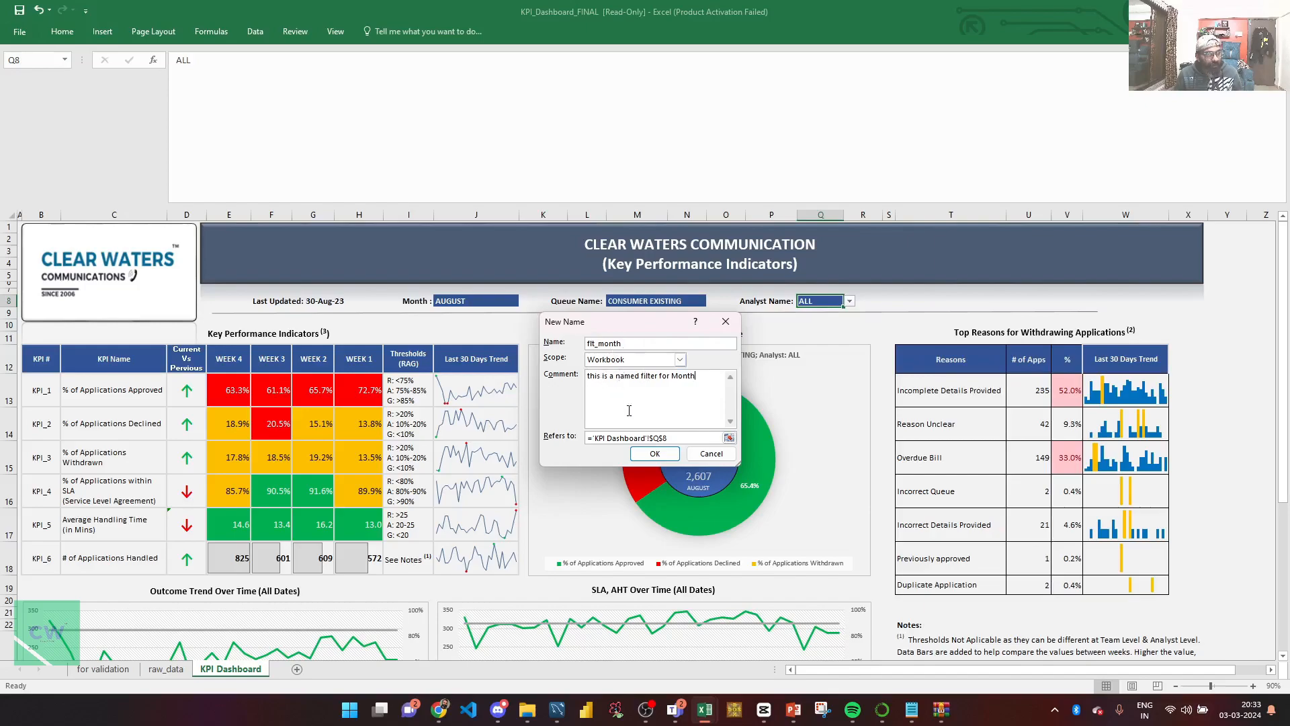
Make flt_month refer to the Month filter cell J8 on the KPI Dashboard sheet and save the name.
click(729, 438)
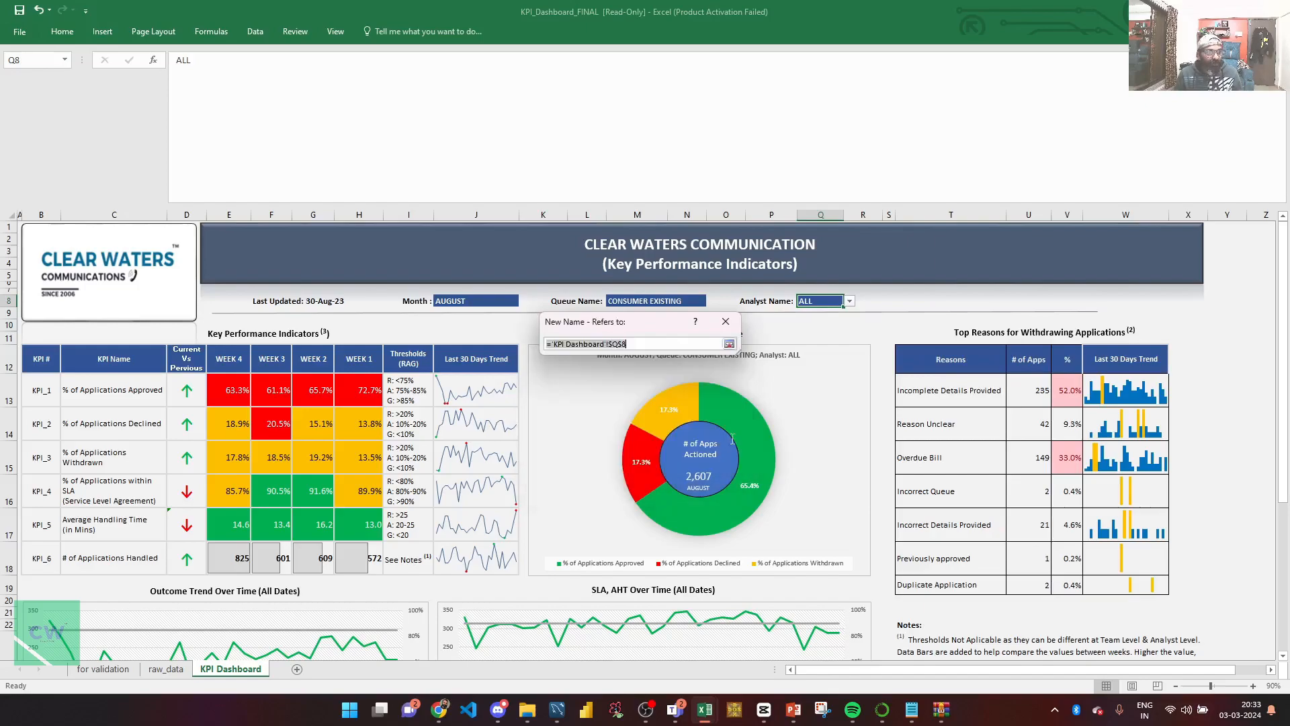
click(447, 301)
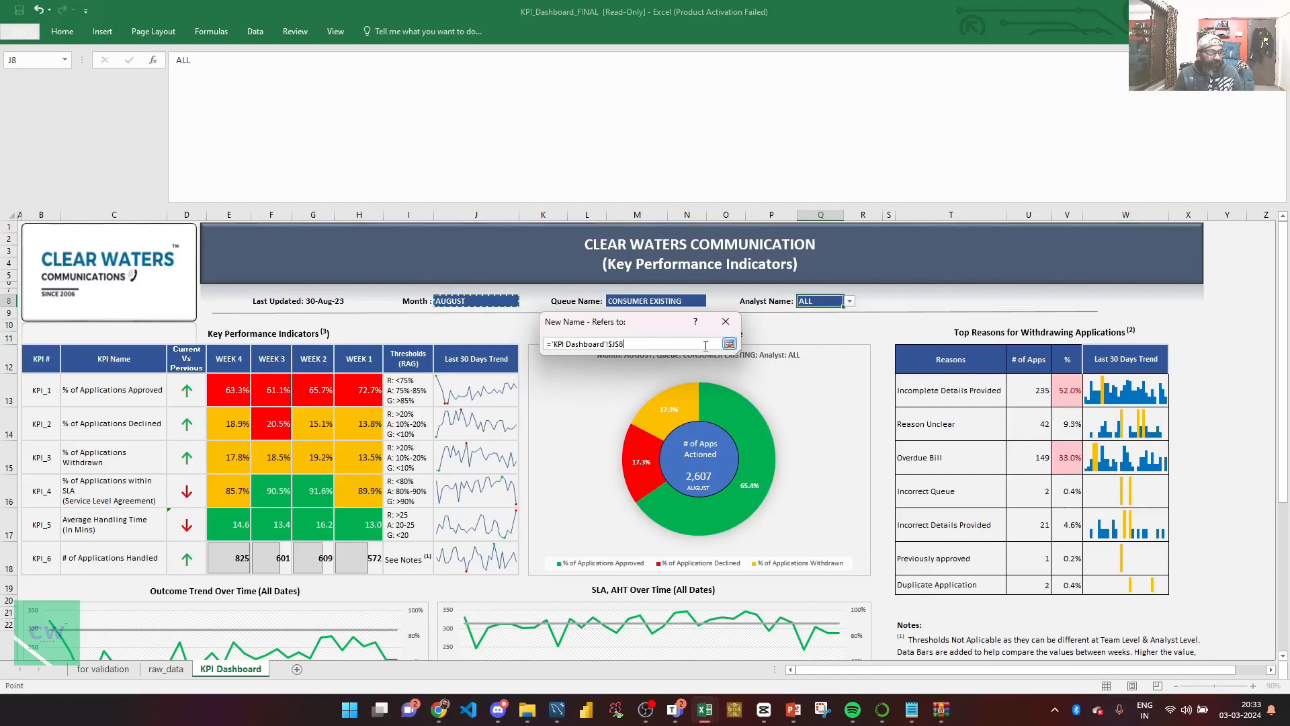
click(729, 344)
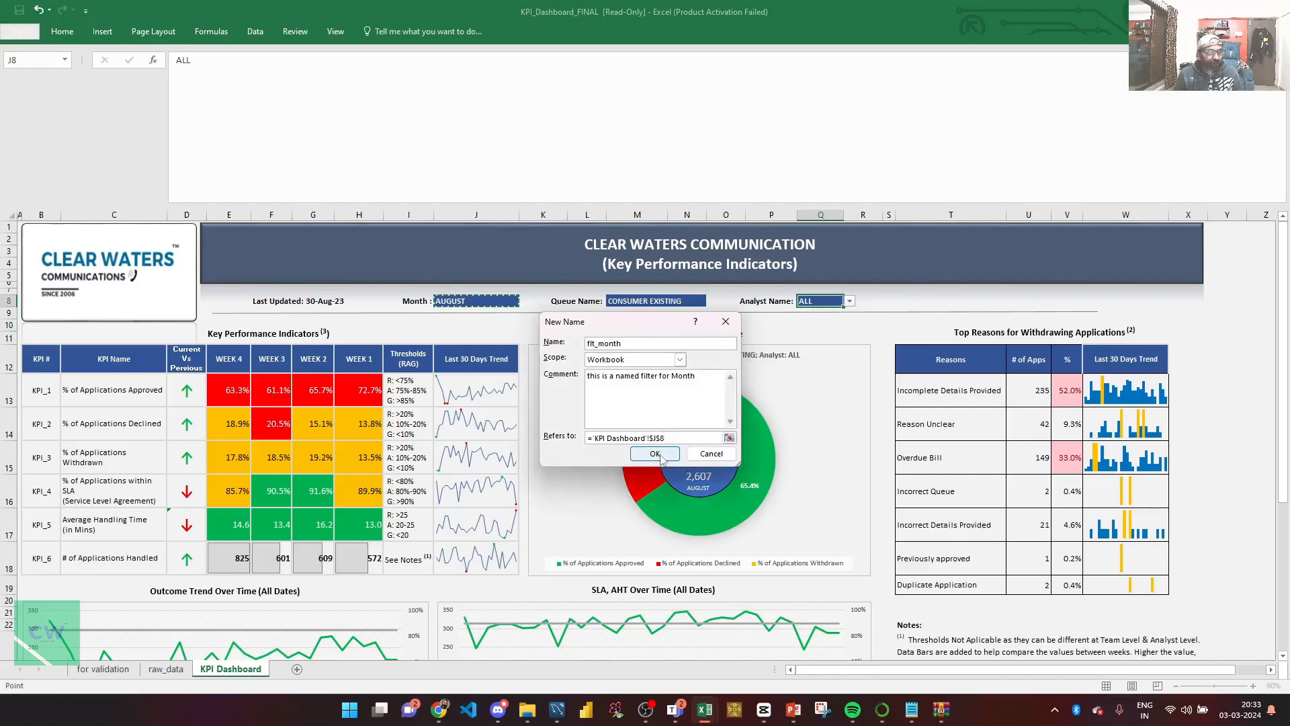
click(654, 454)
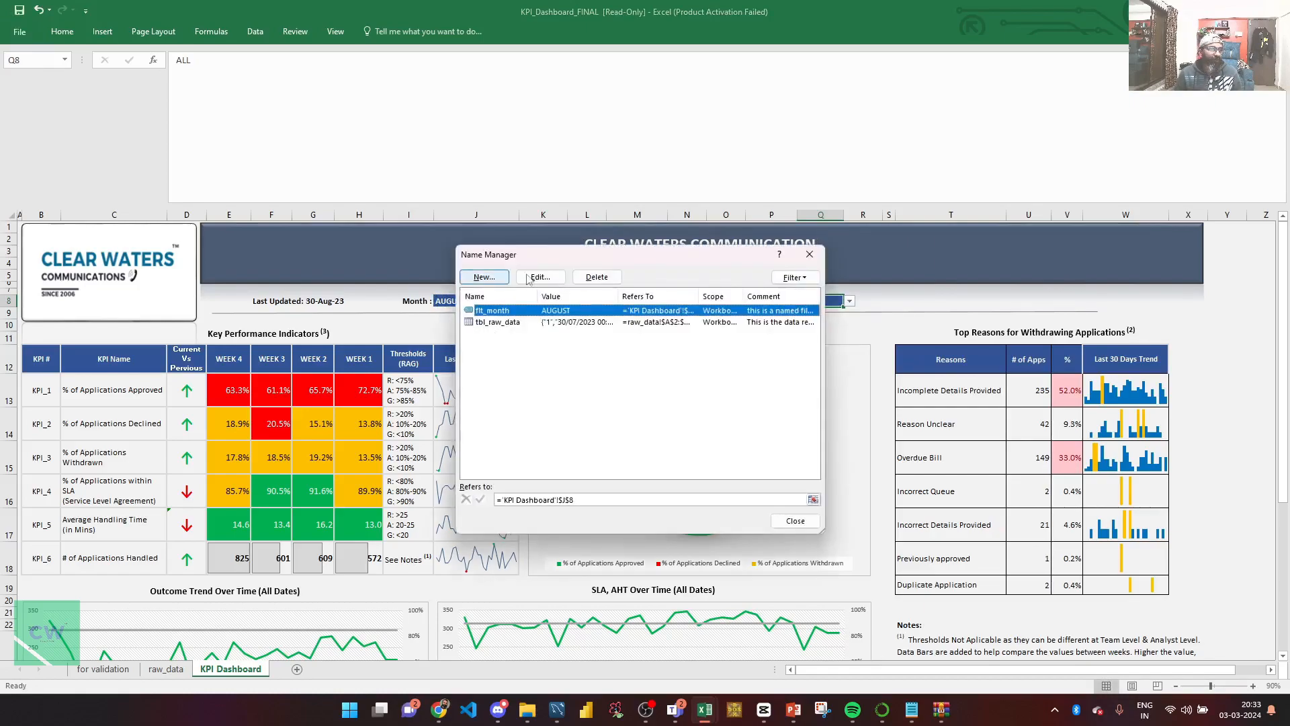
Create a new defined name flt_queue that refers to the Queue Name filter cell M8 on the KPI Dashboard sheet.
drag(531, 254, 548, 354)
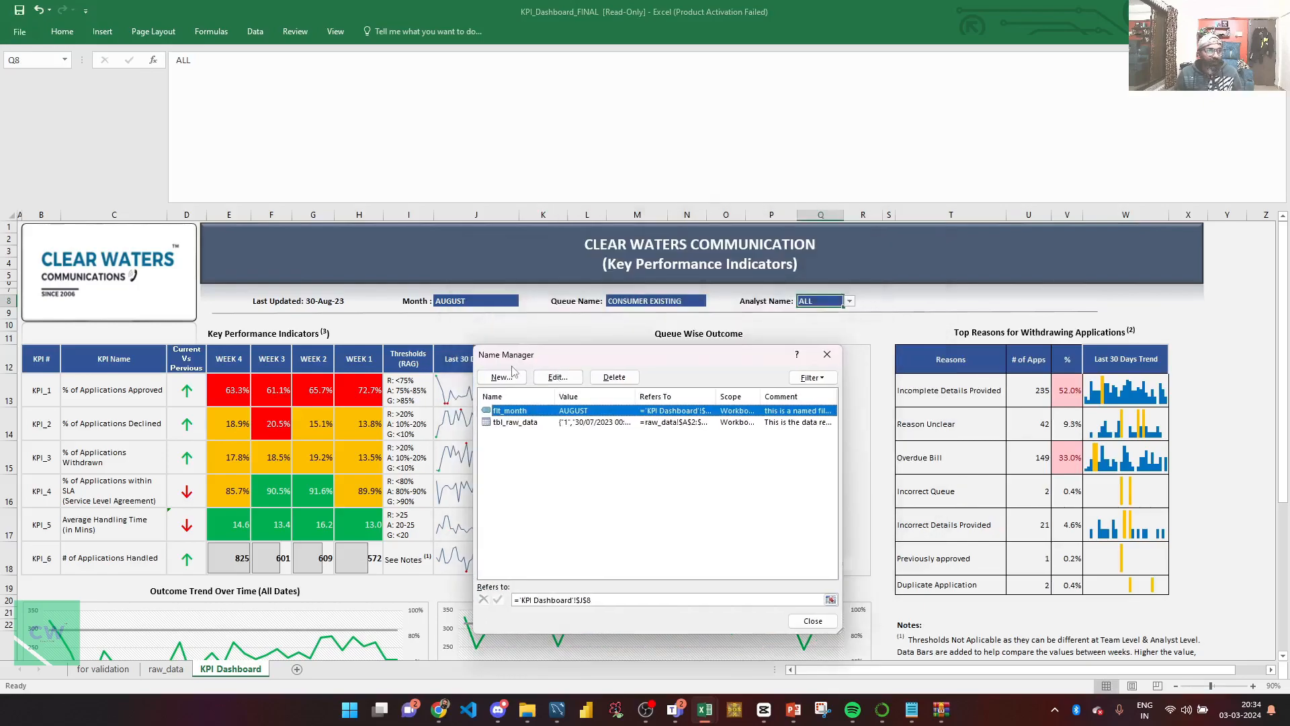
click(513, 371)
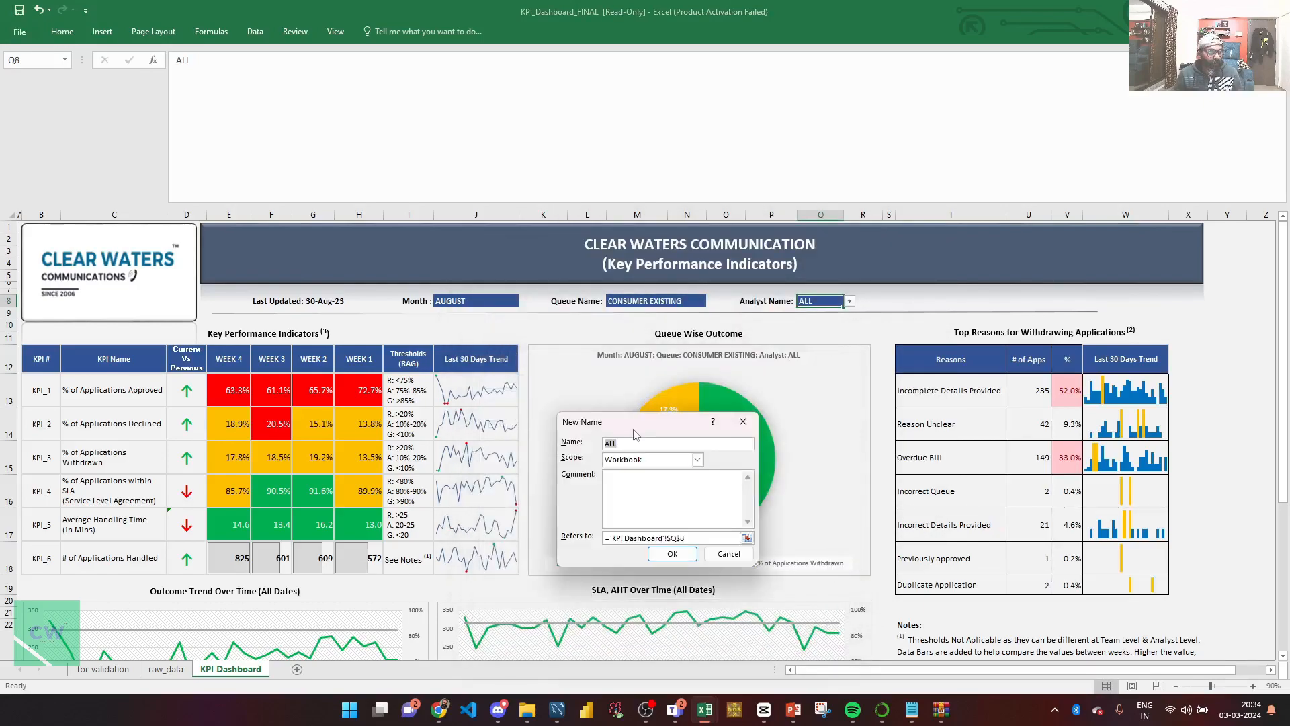
text(flt)
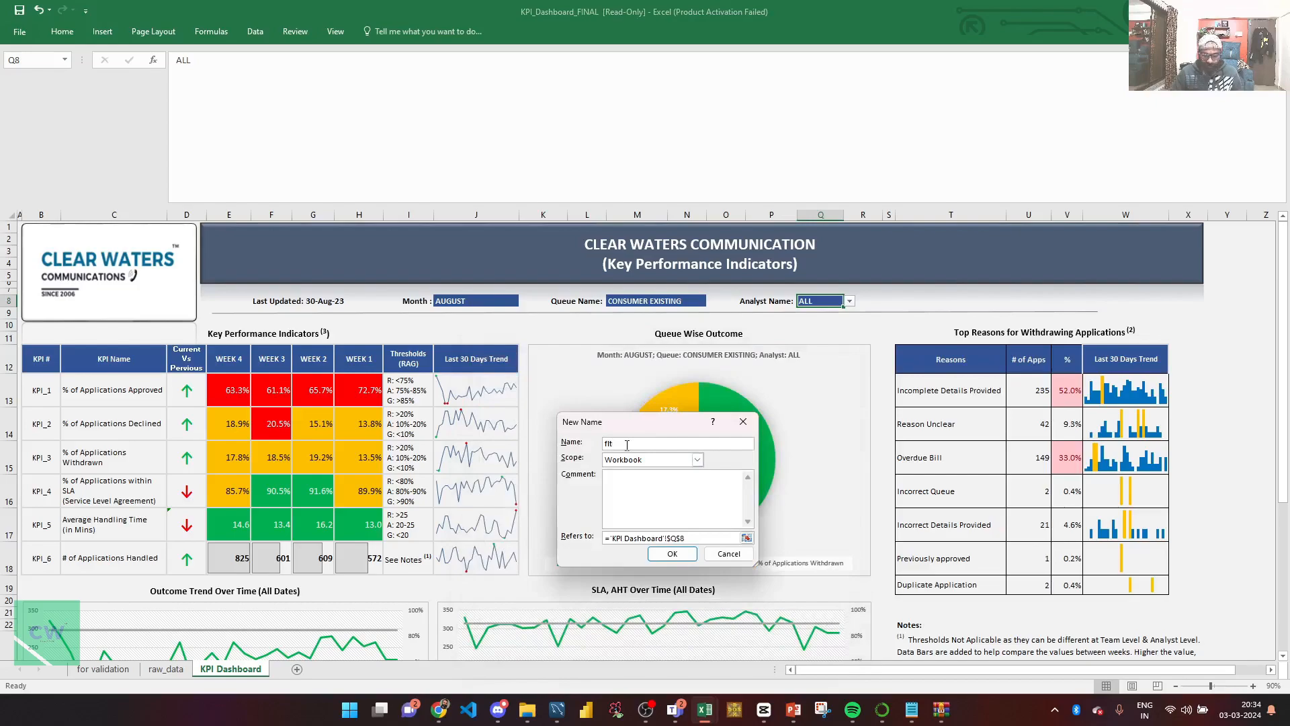
text(_queue)
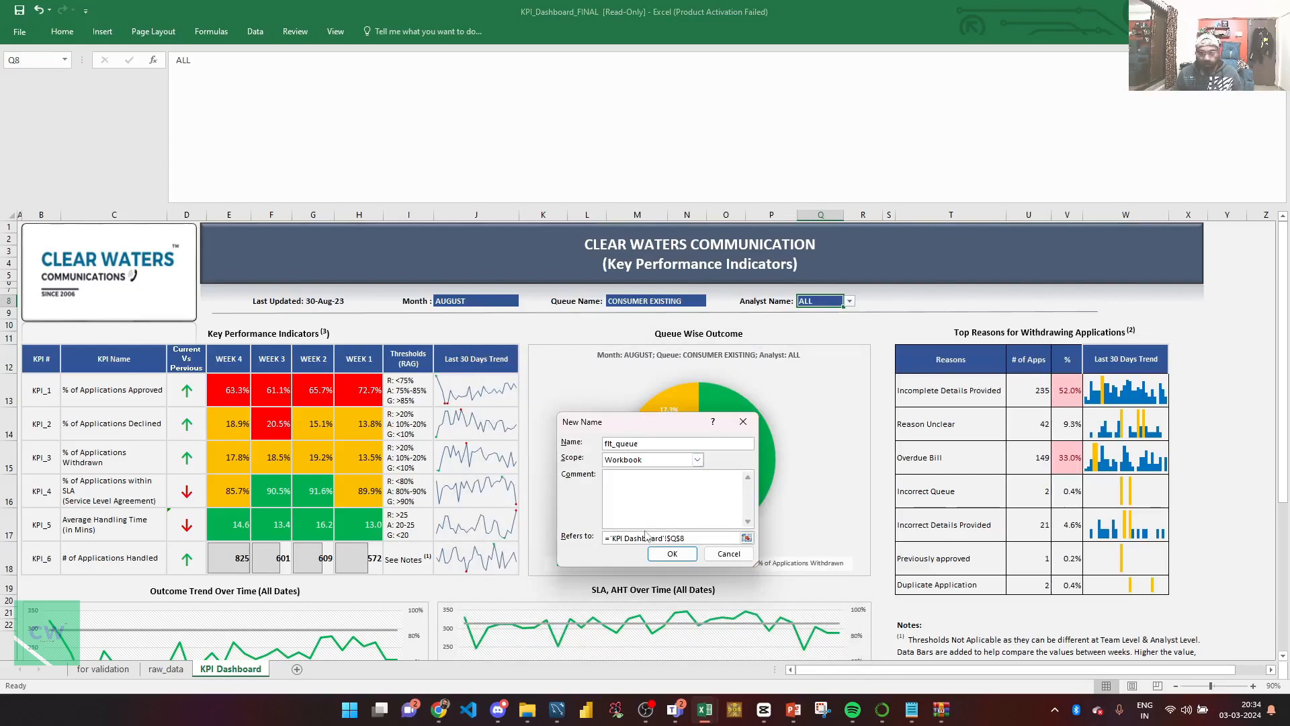
click(745, 538)
click(618, 301)
click(747, 444)
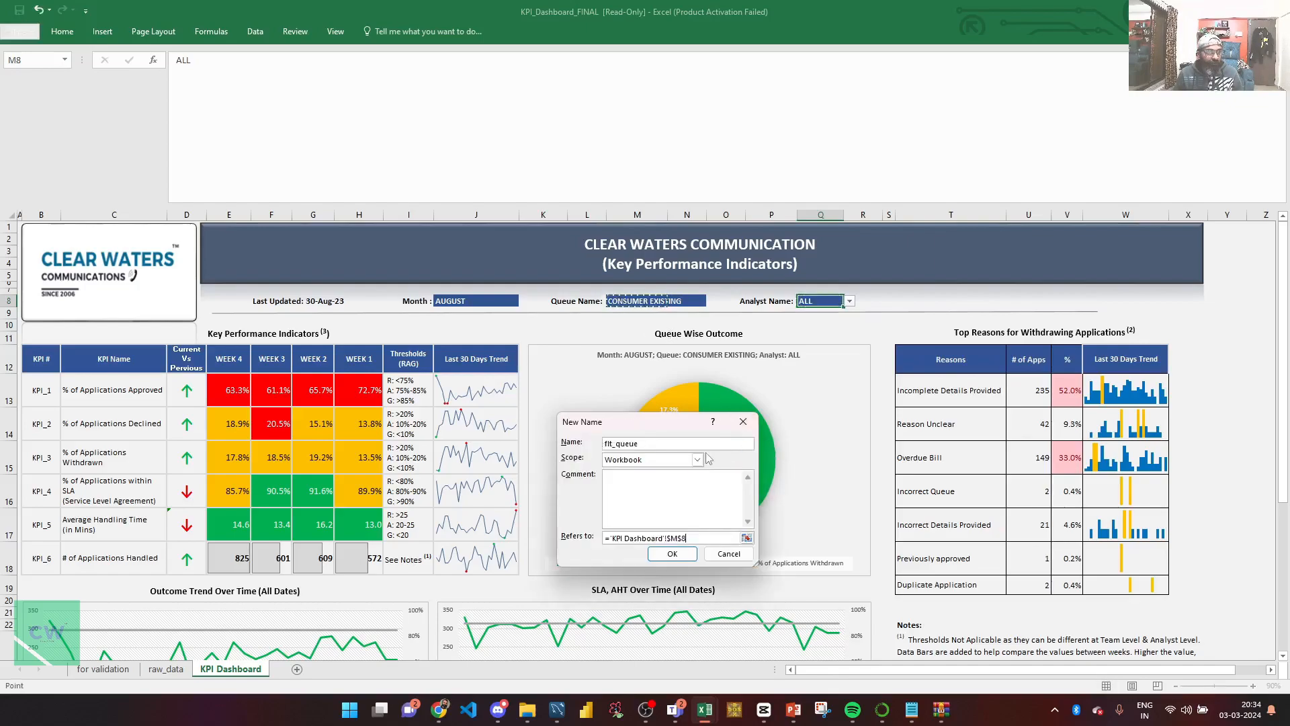
click(672, 554)
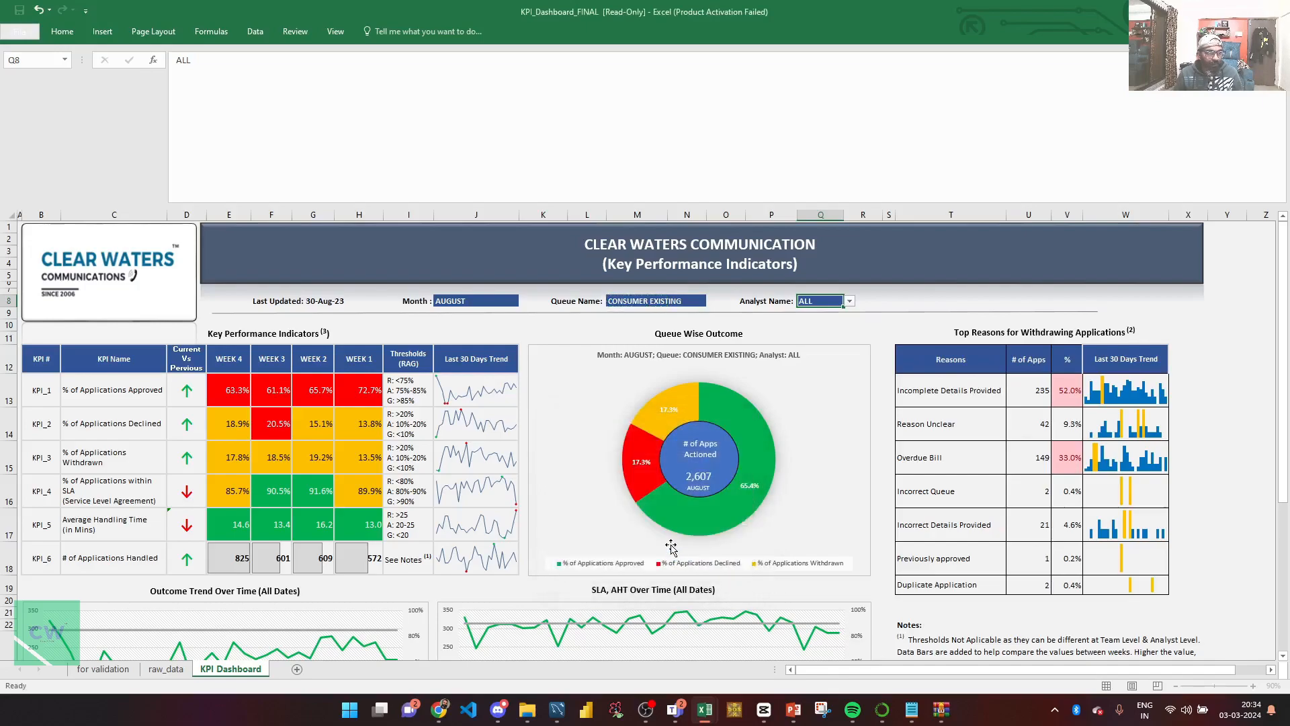
Create the defined name flt_analyst for the Analyst Name filter cell Q8 on the KPI Dashboard sheet and close the Name Manager.
click(504, 411)
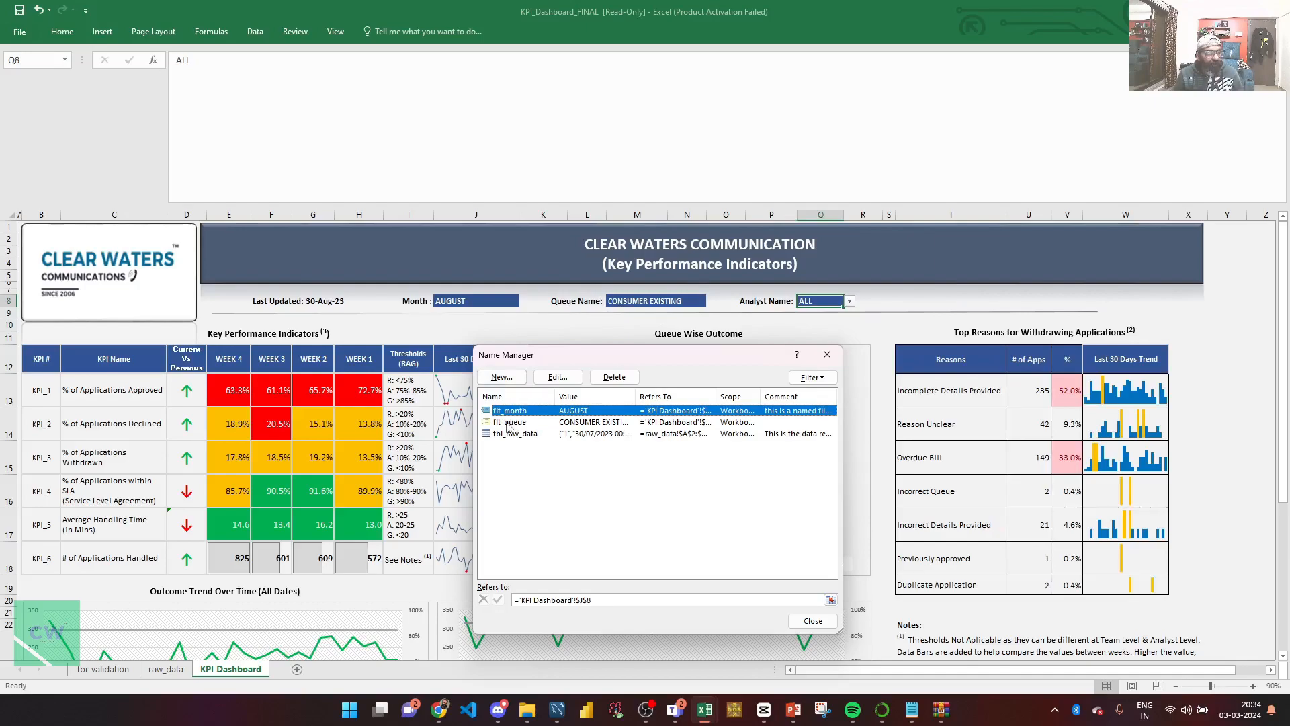
click(501, 377)
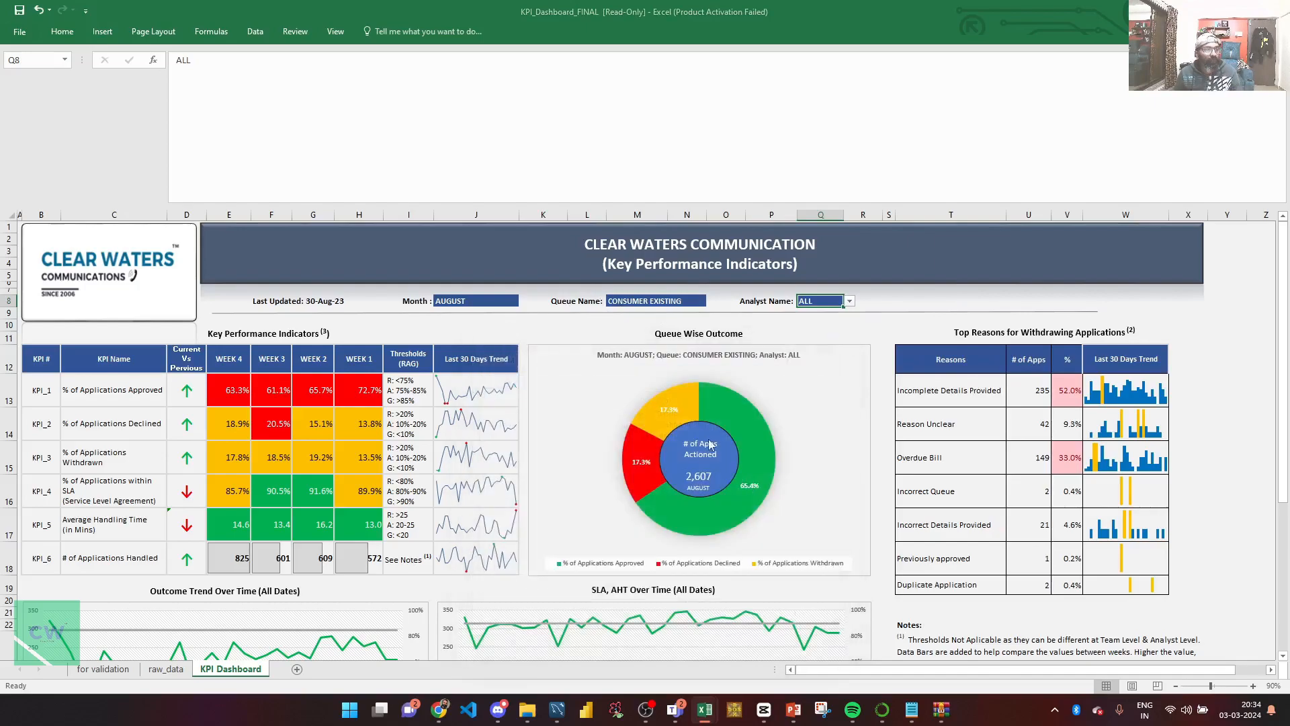
text(flt)
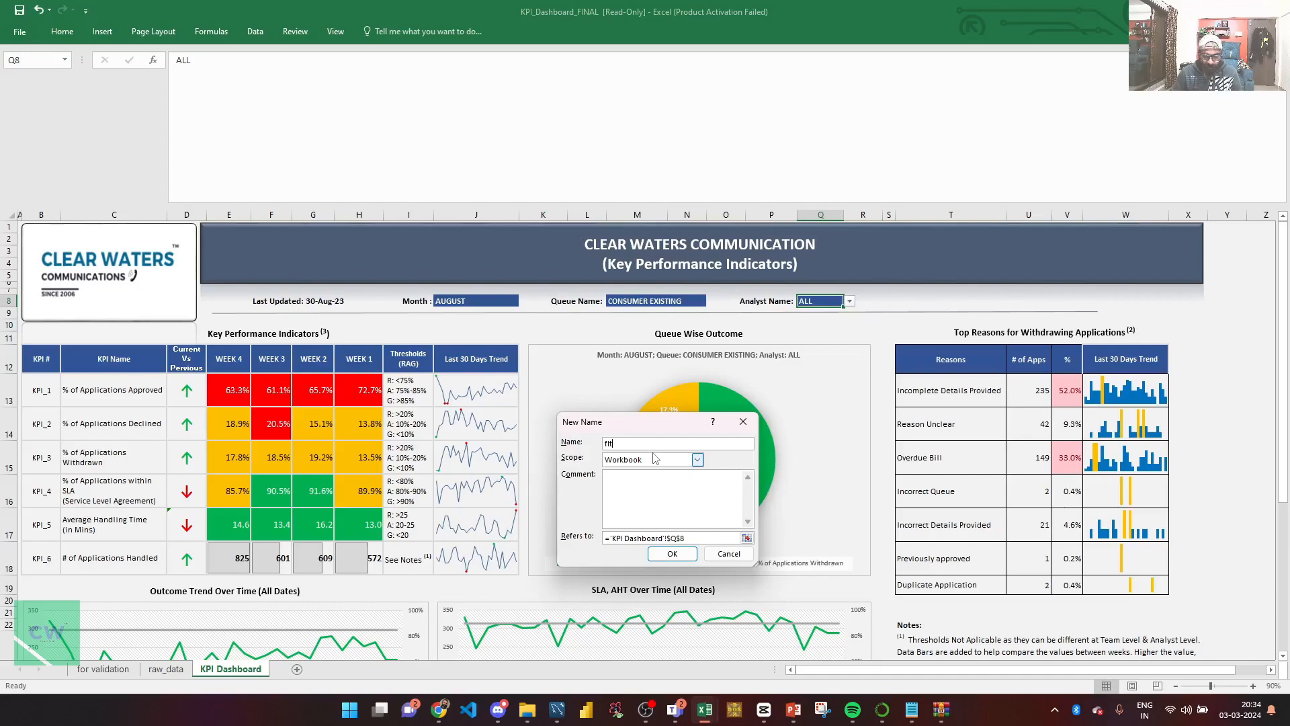
text(_analyst)
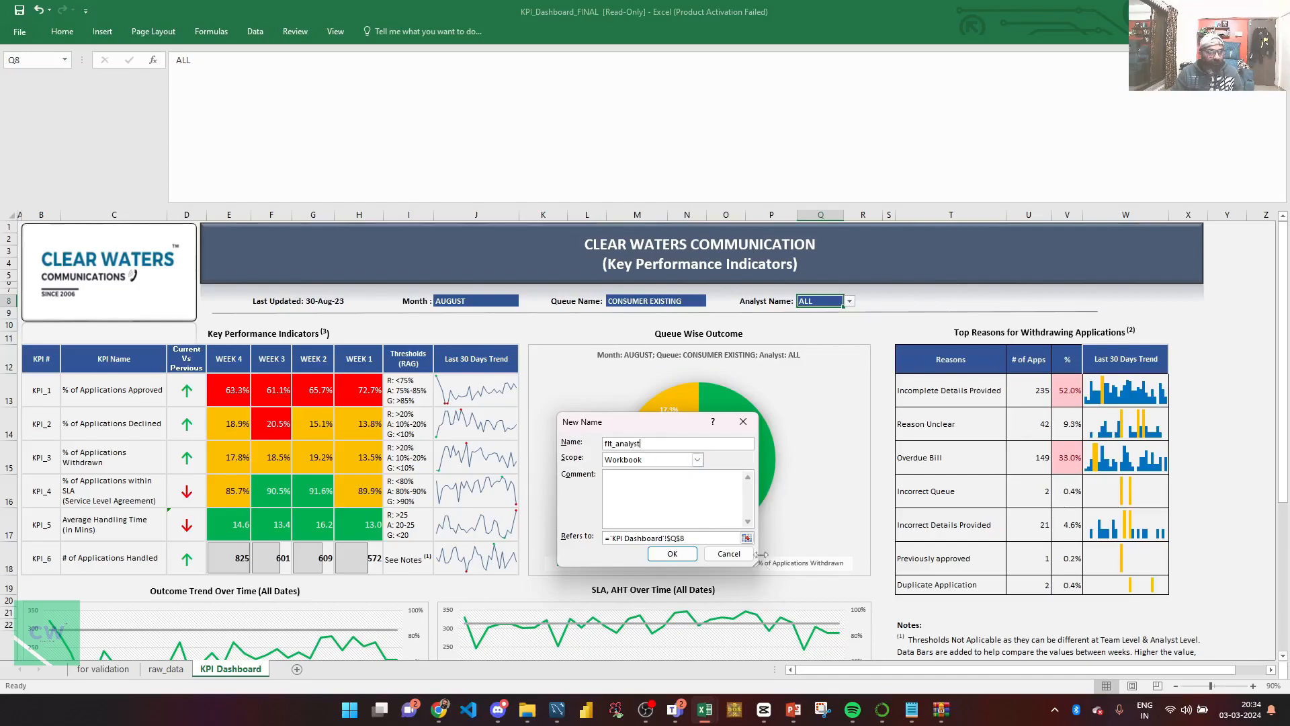
click(746, 538)
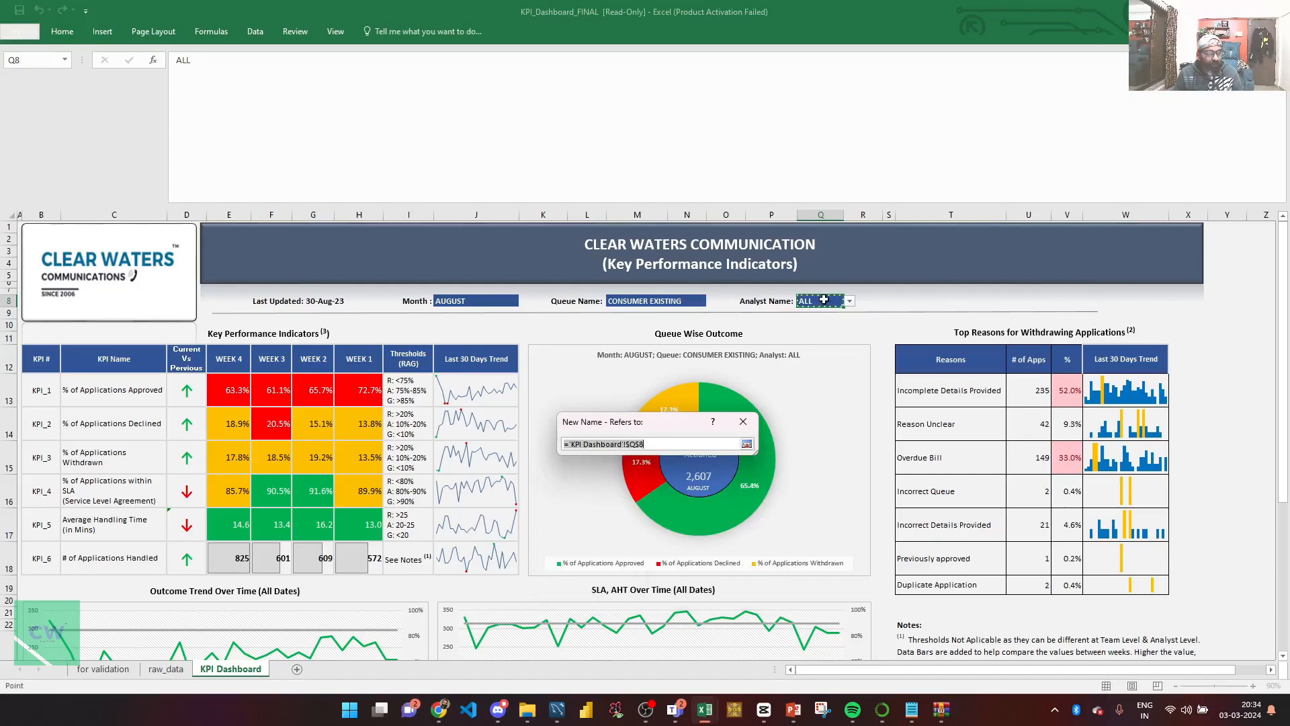
click(747, 443)
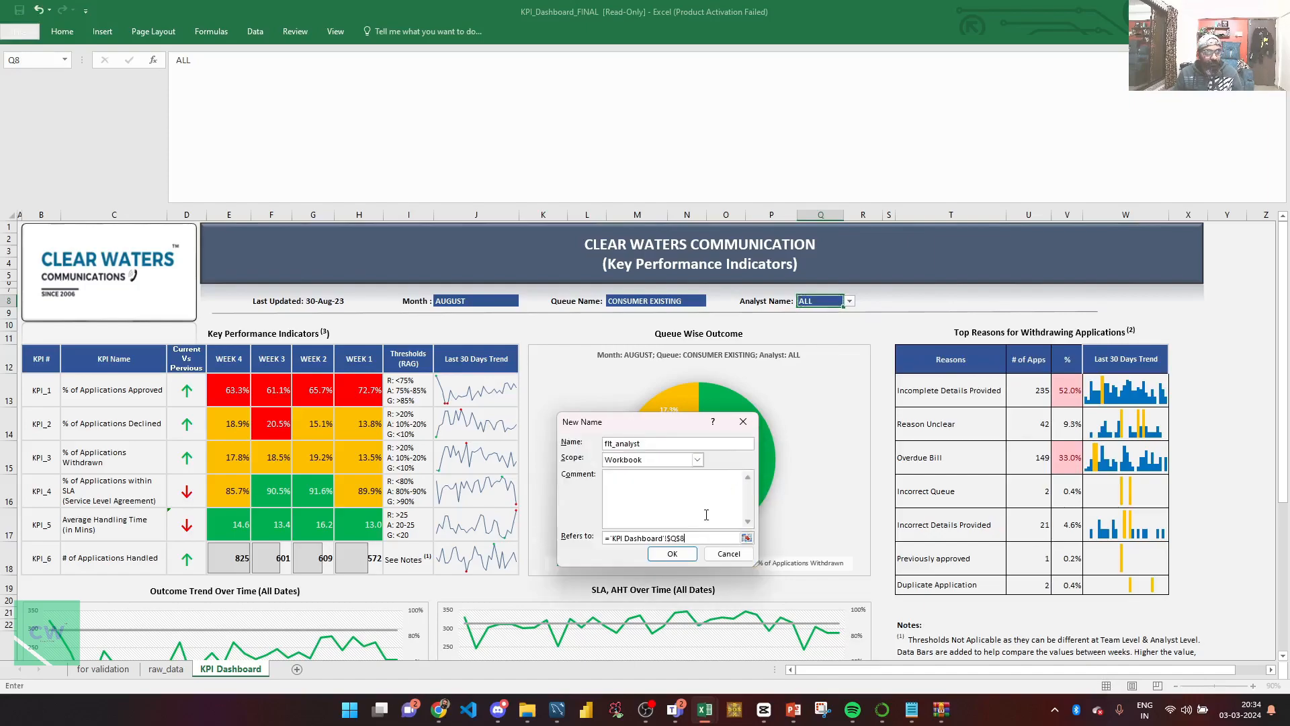
click(673, 556)
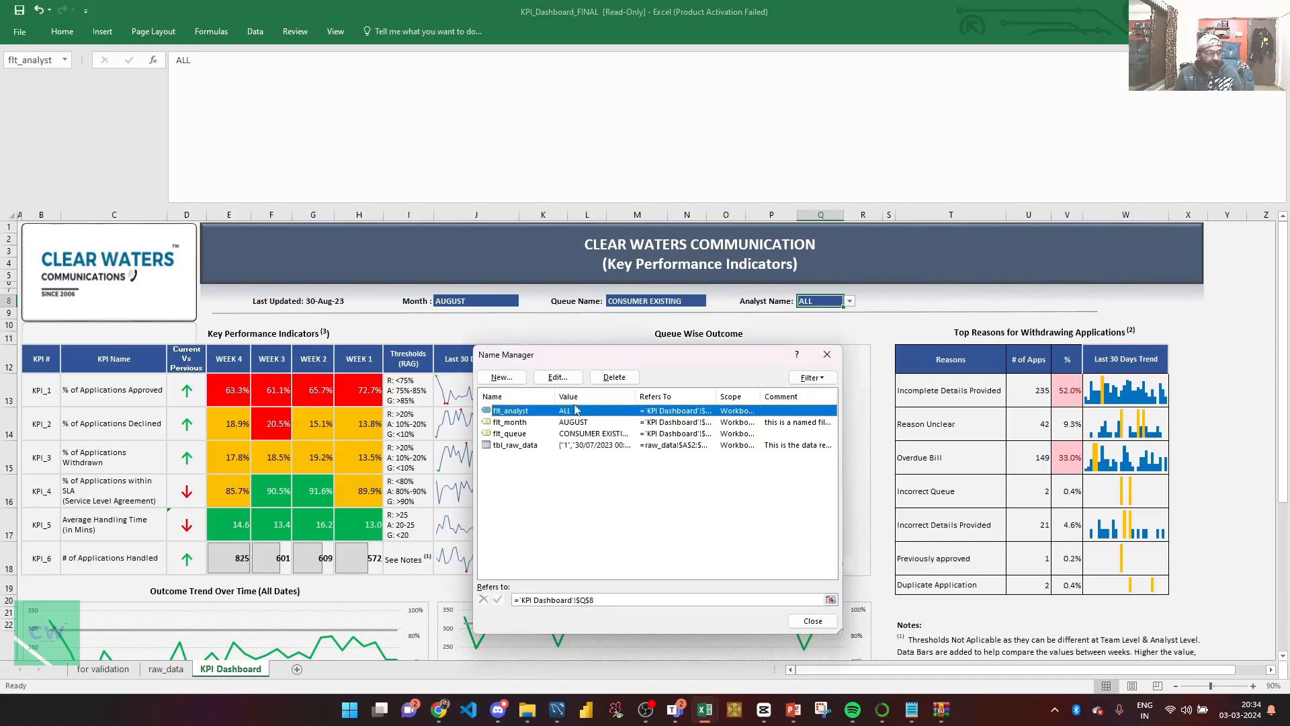
click(825, 625)
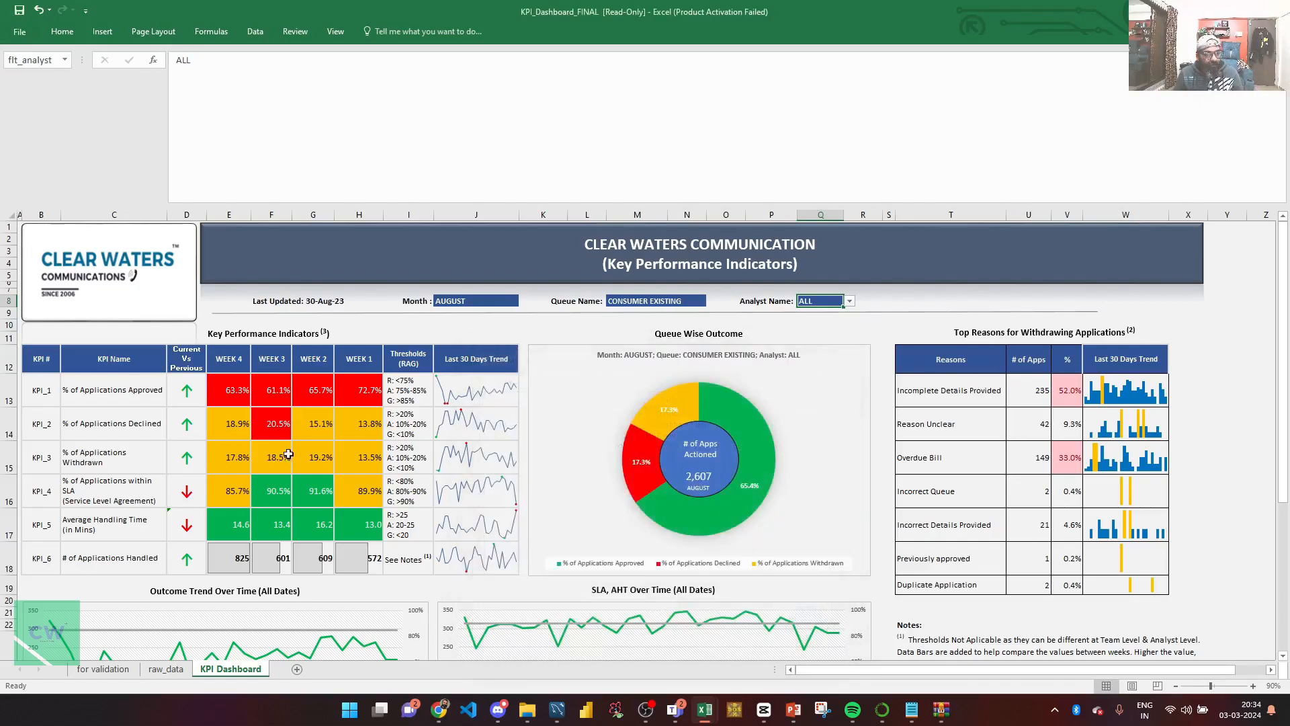
Replace $J$8 with flt_month in the Week 4 approval-rate formula in E13 using Find and Replace.
click(238, 398)
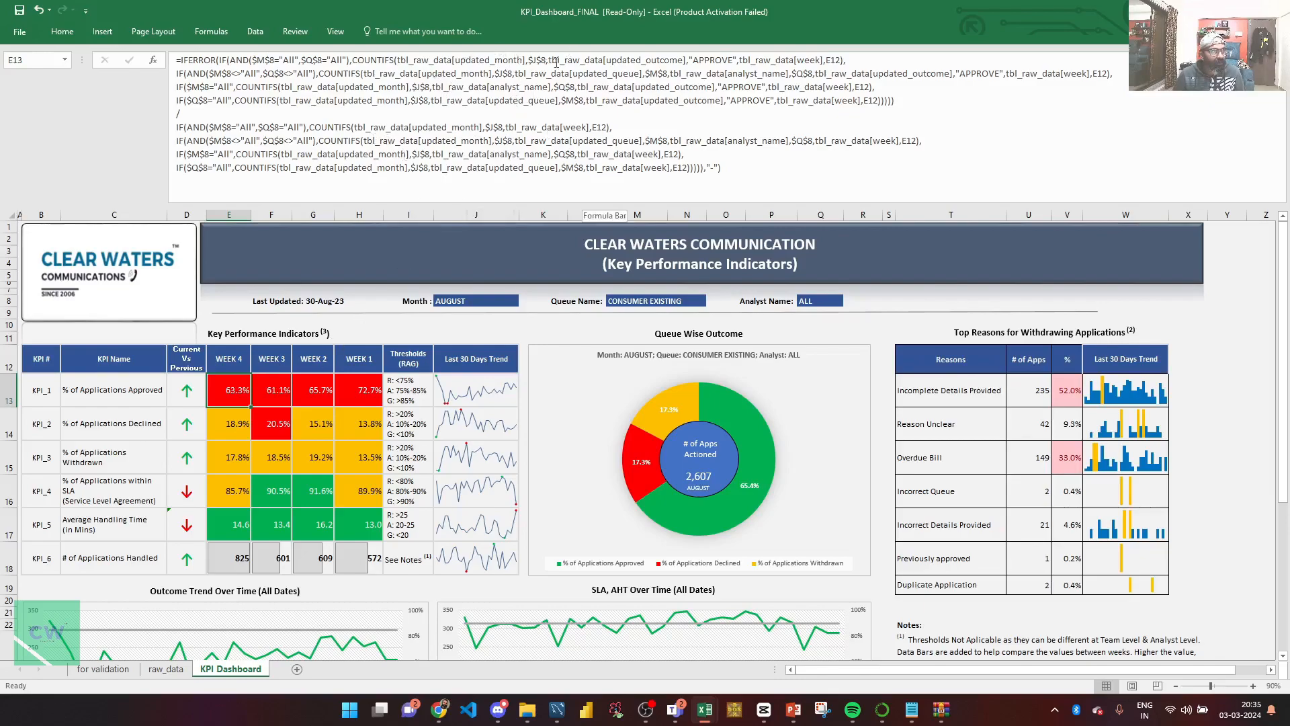
click(276, 396)
click(244, 395)
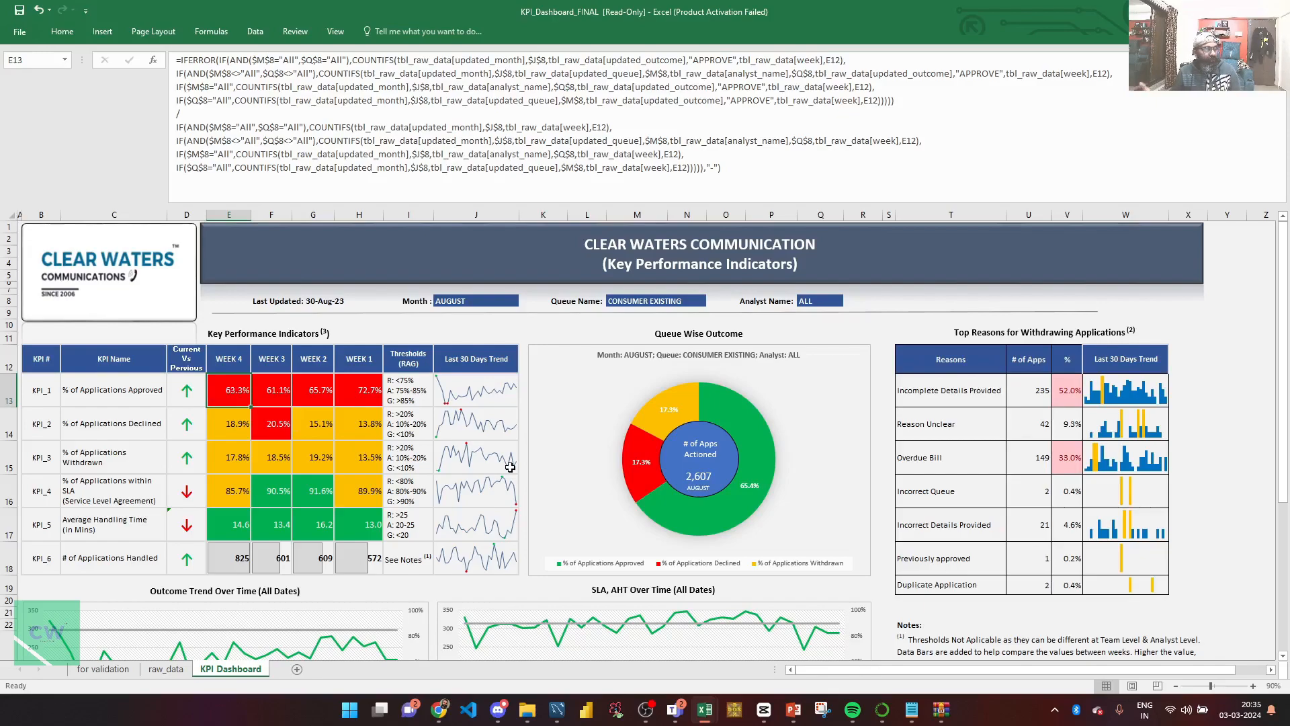
key(ctrl+h)
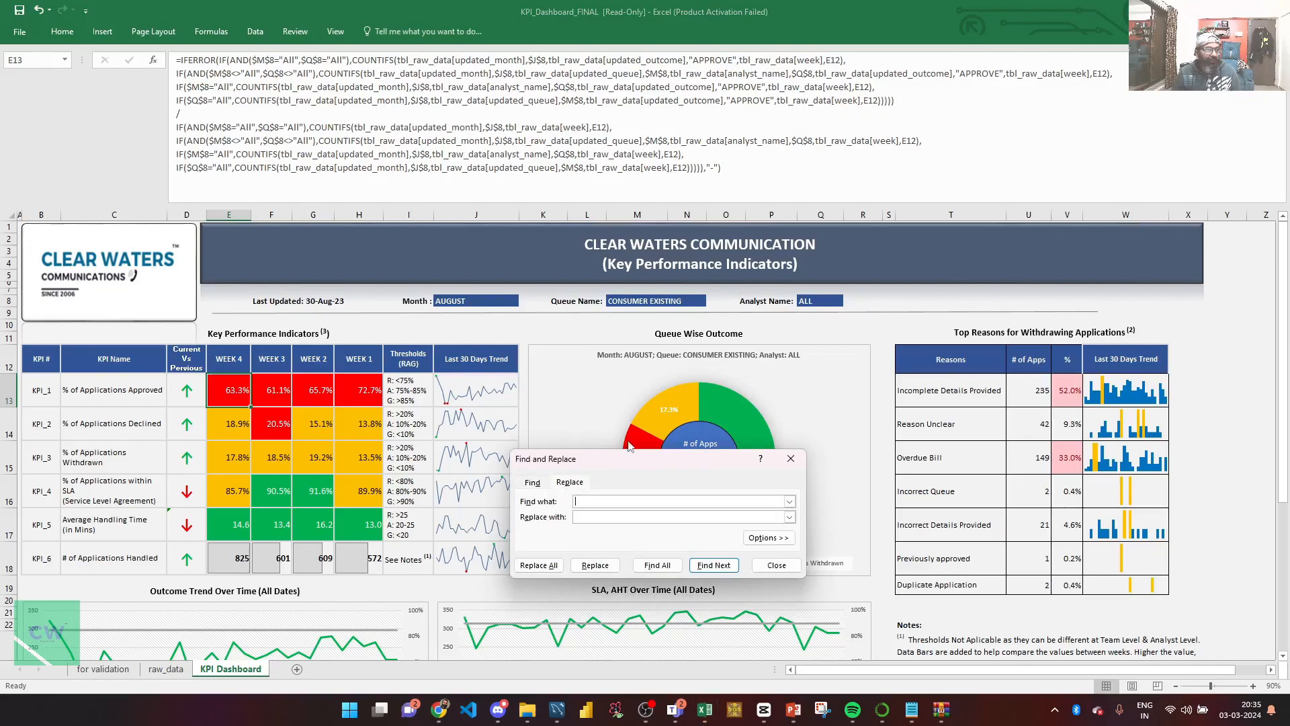
drag(637, 463, 599, 368)
click(567, 400)
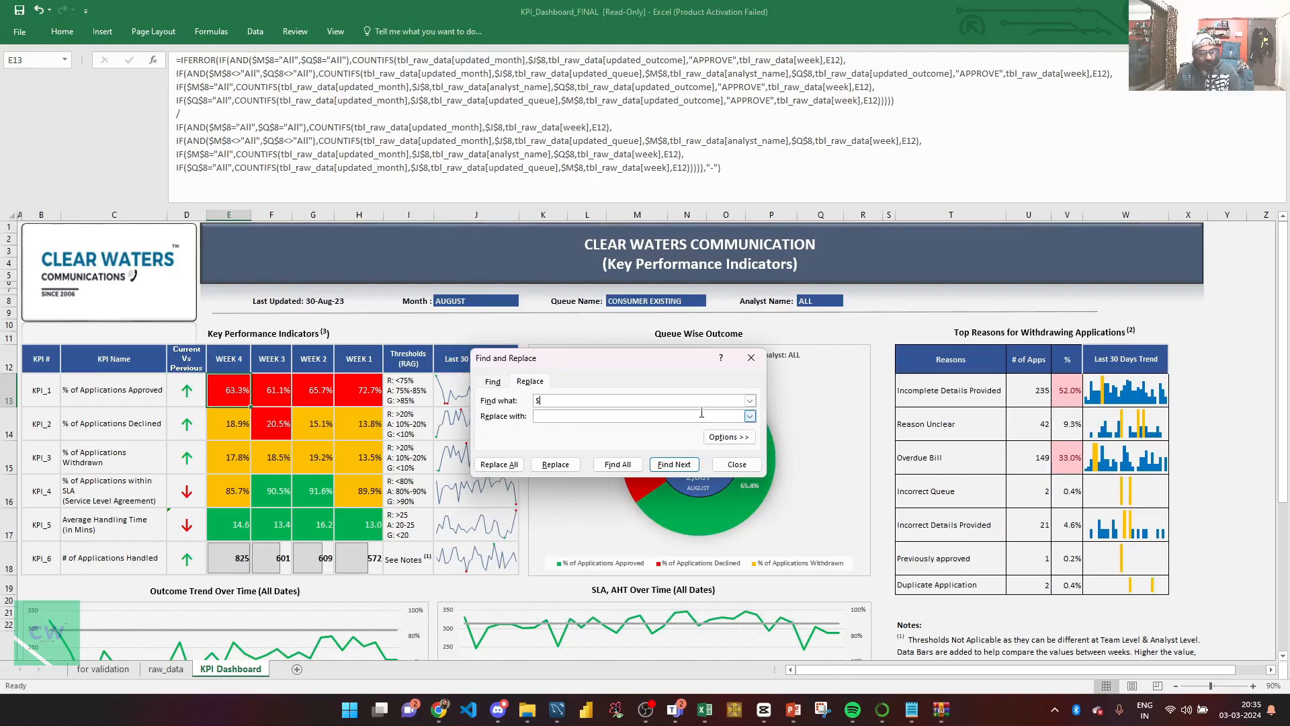
text($)
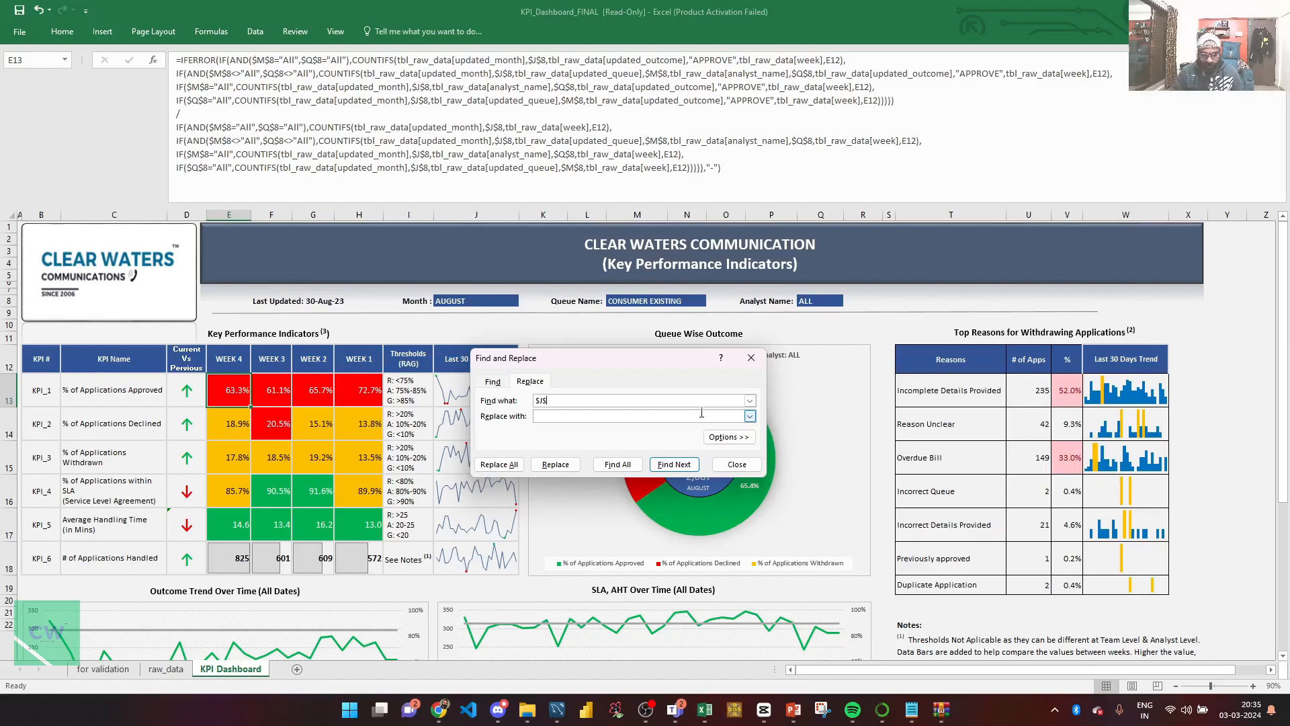
text(8)
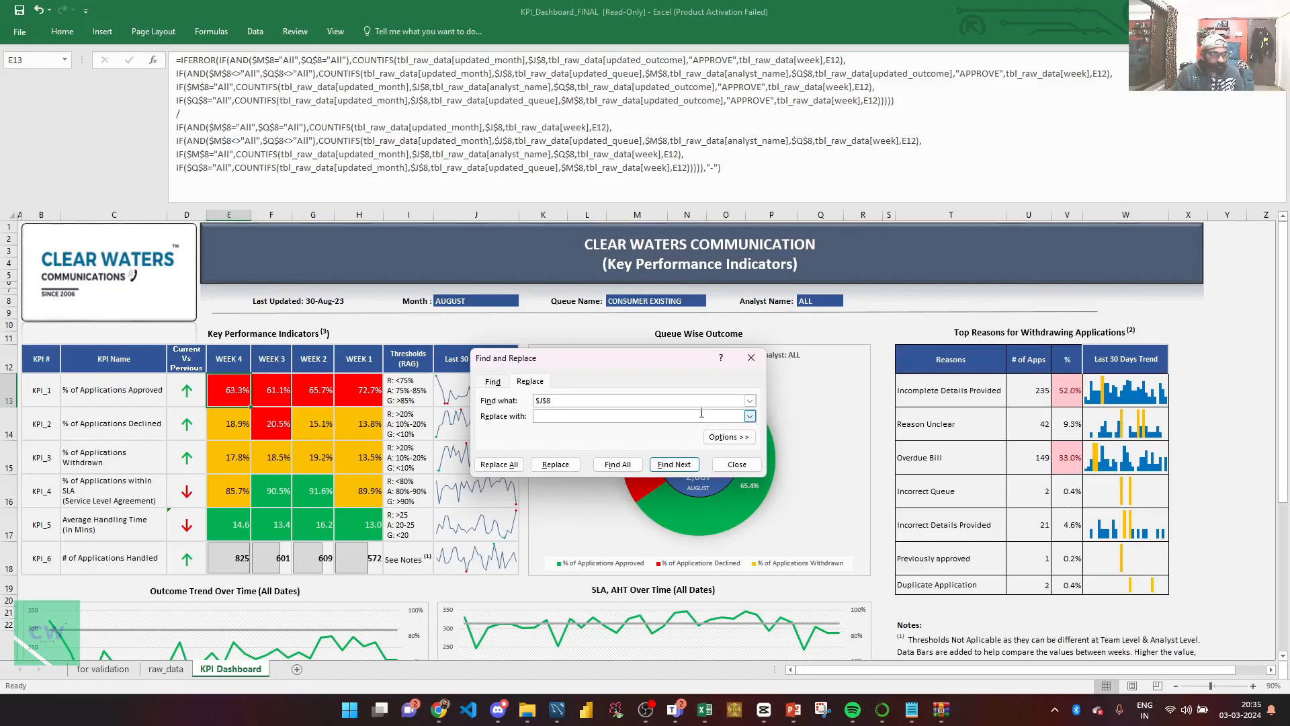
click(616, 417)
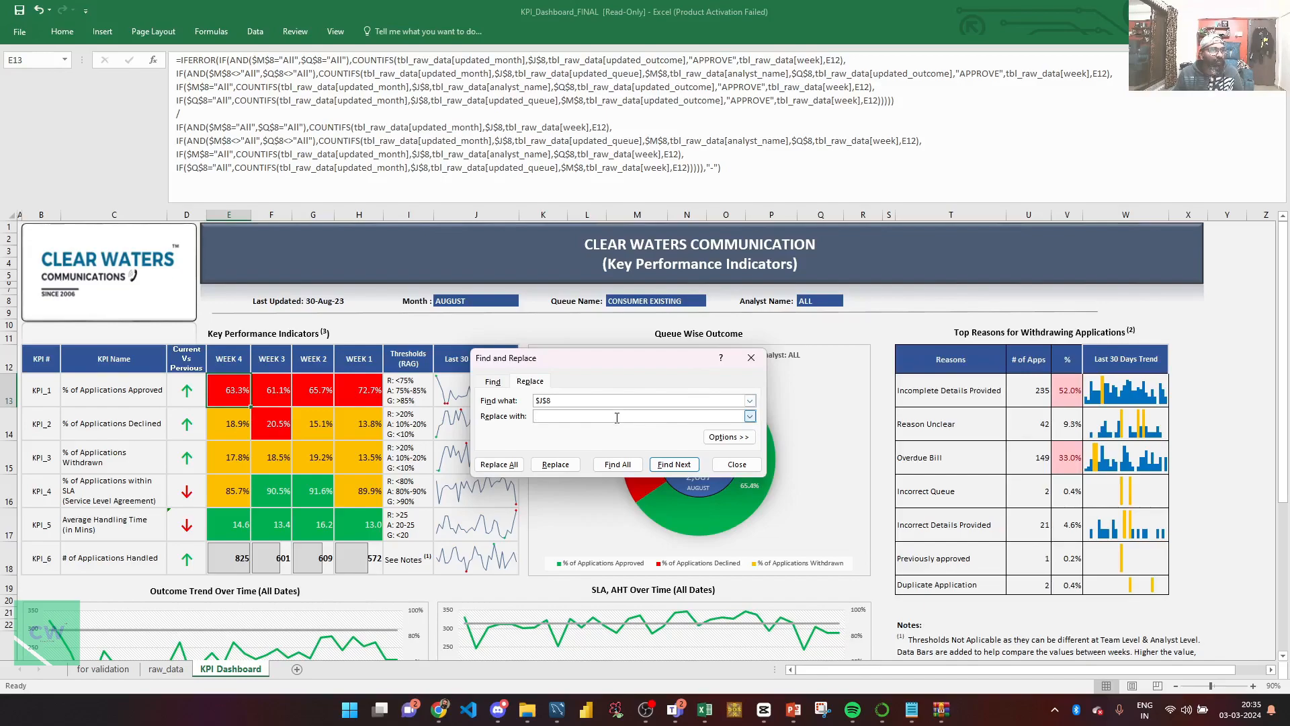
text(flt_month)
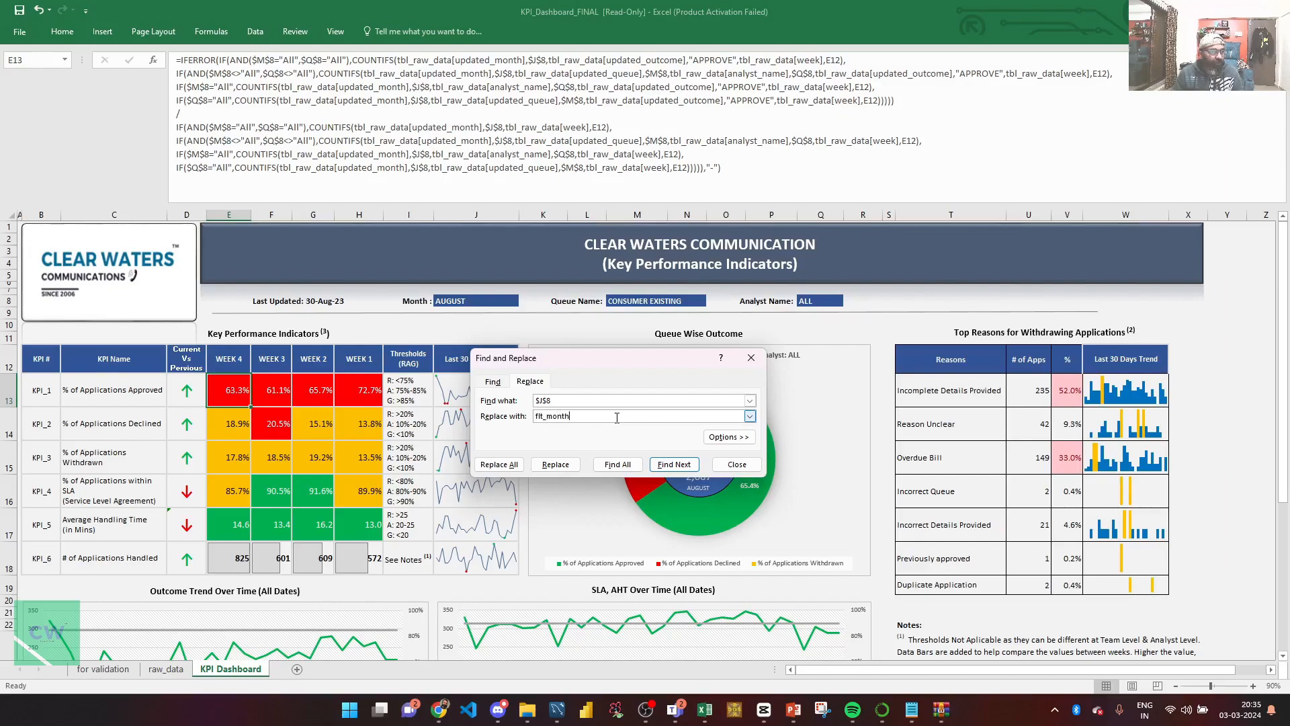
click(566, 470)
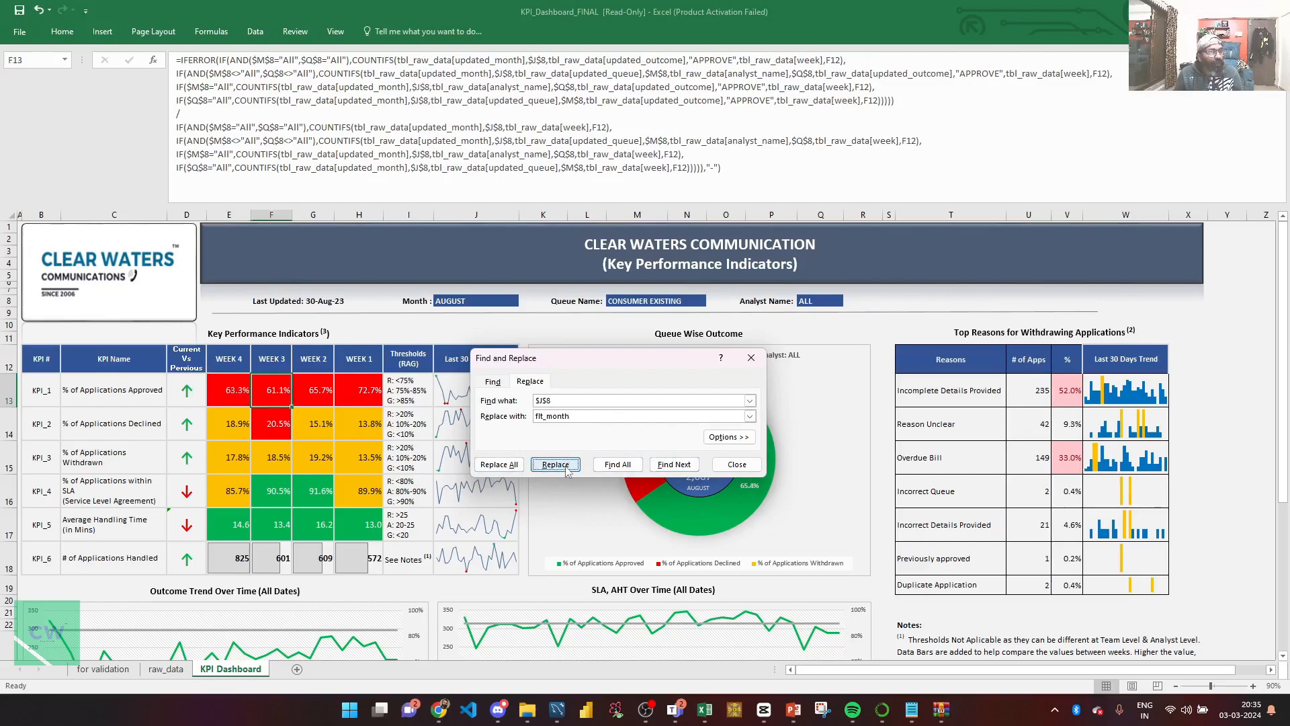
Replace $M$8 with flt_queue in the Week 4 approval-rate formula in E13.
click(233, 390)
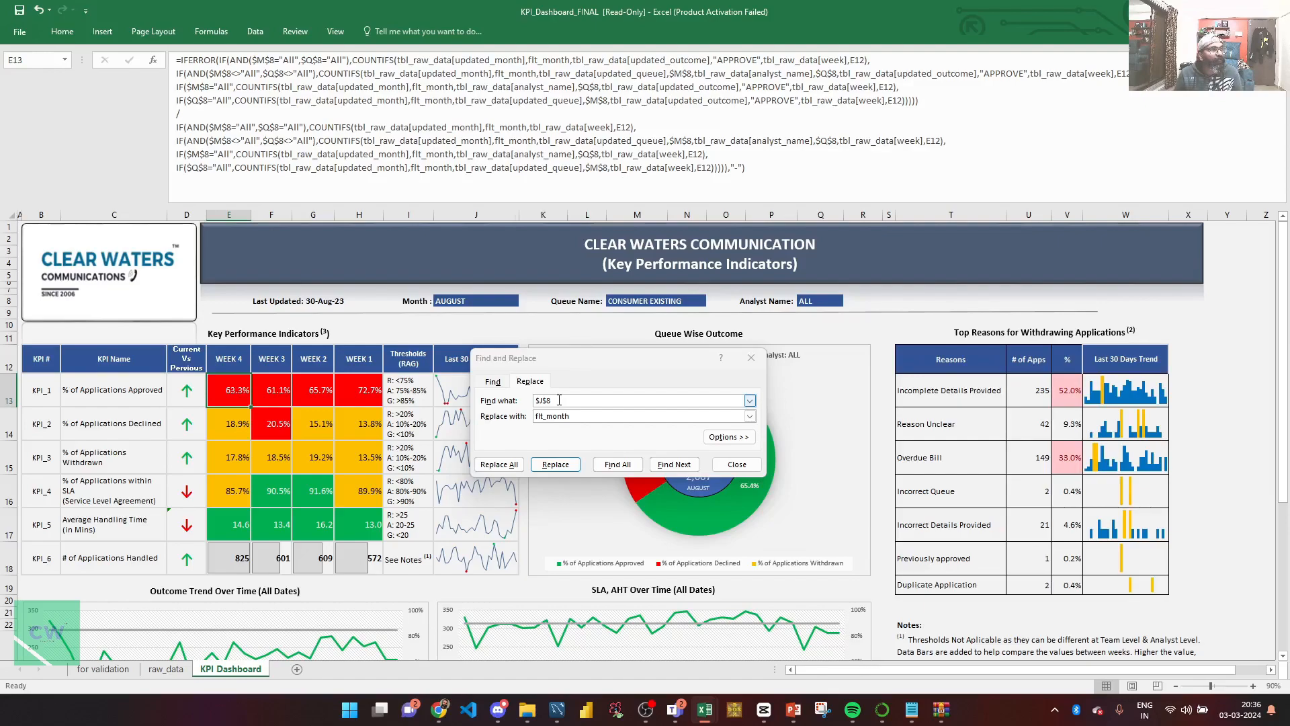
double_click(559, 399)
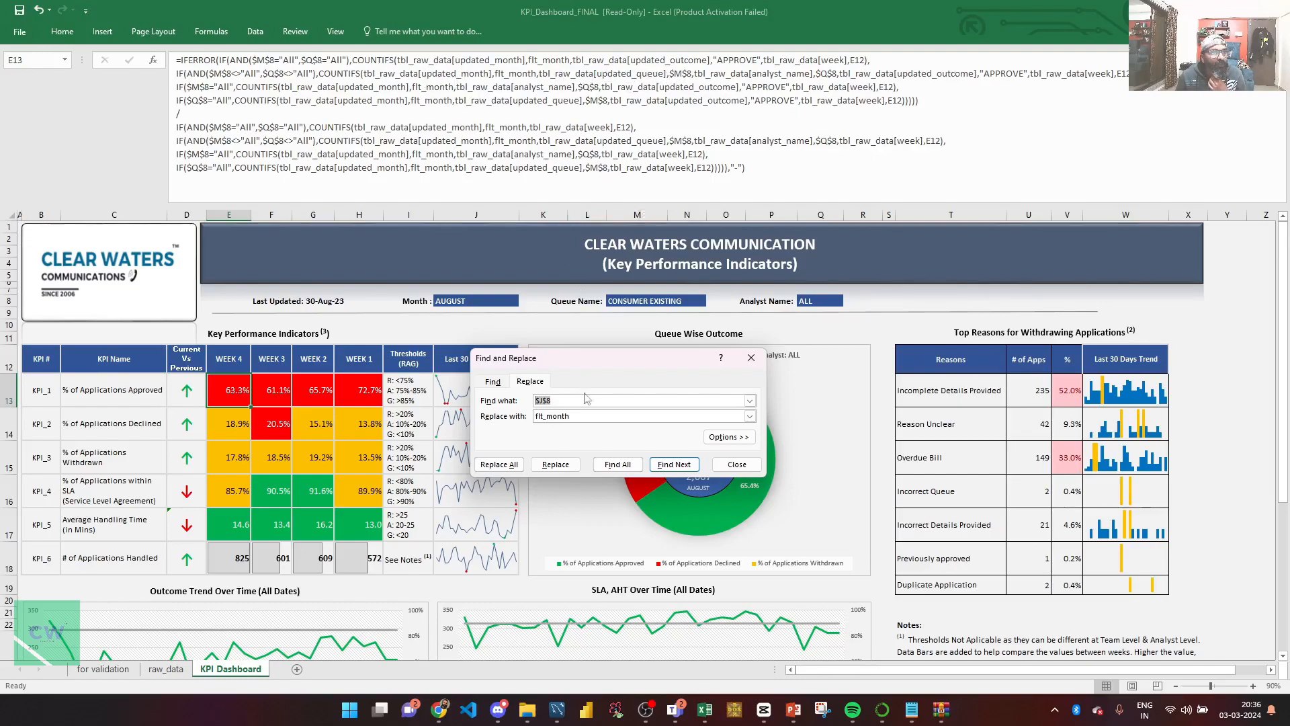
click(537, 401)
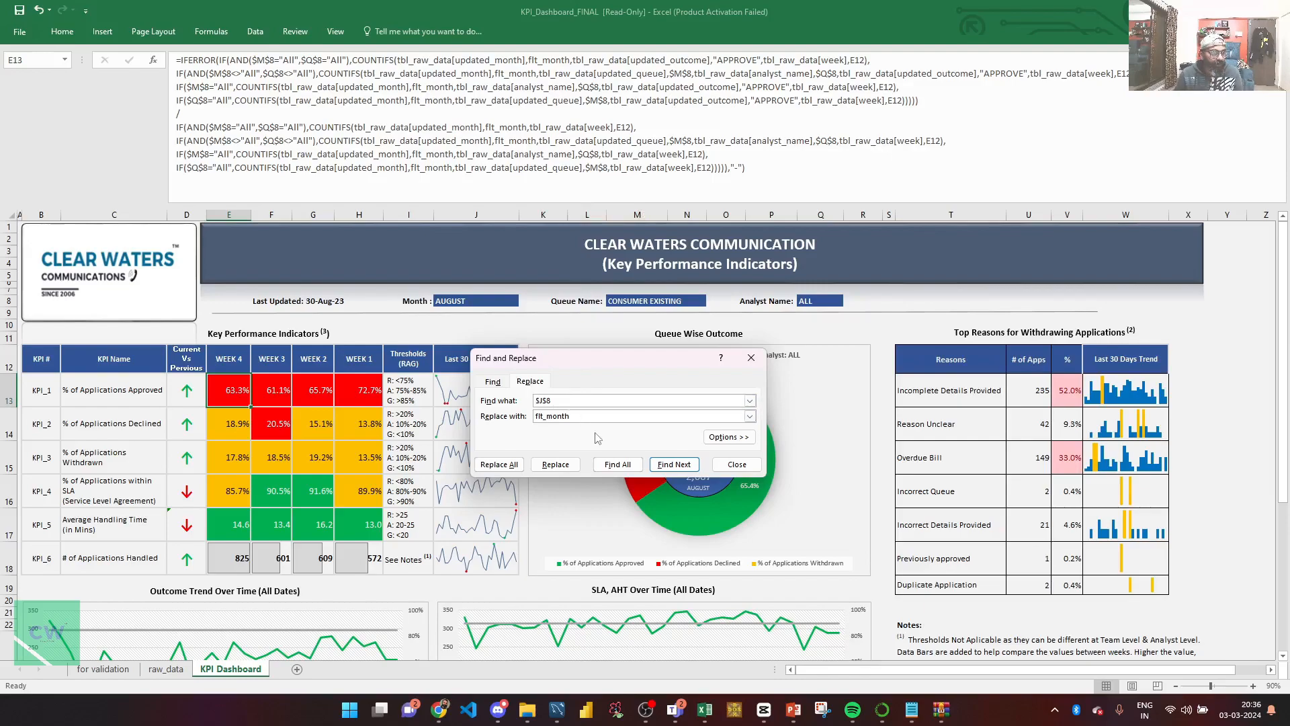
text(M)
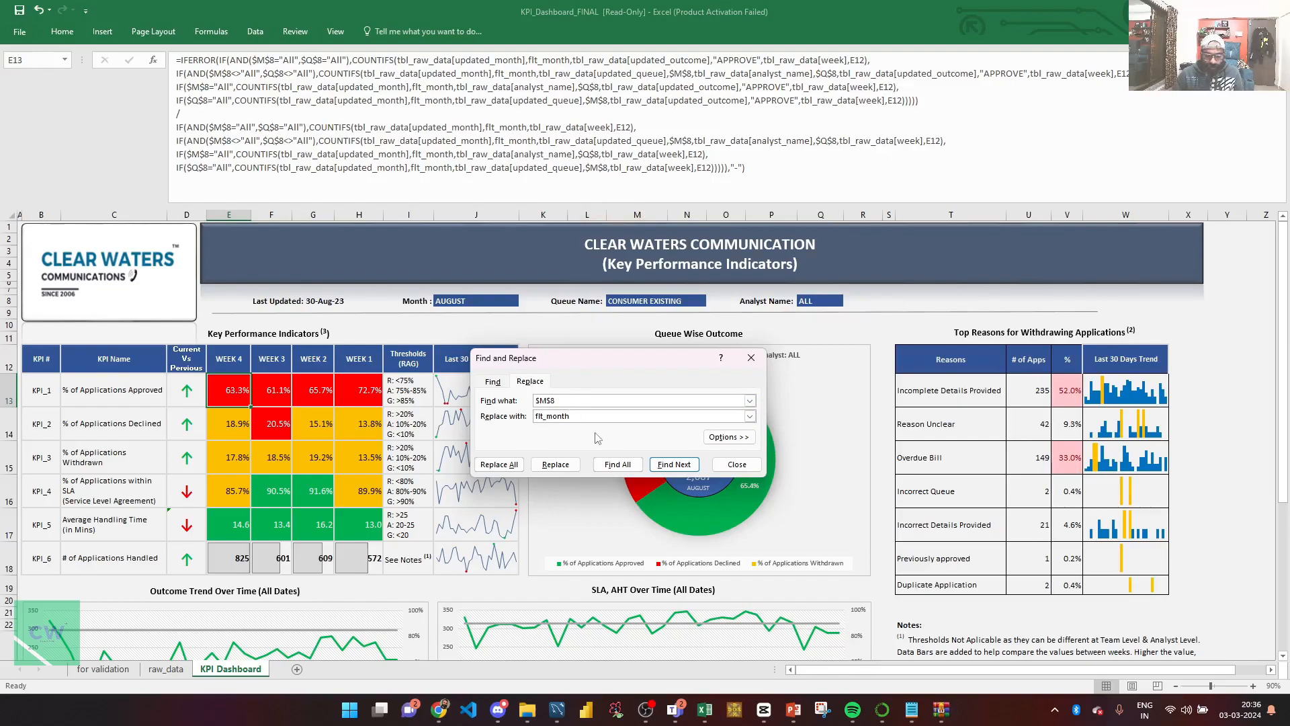
click(587, 416)
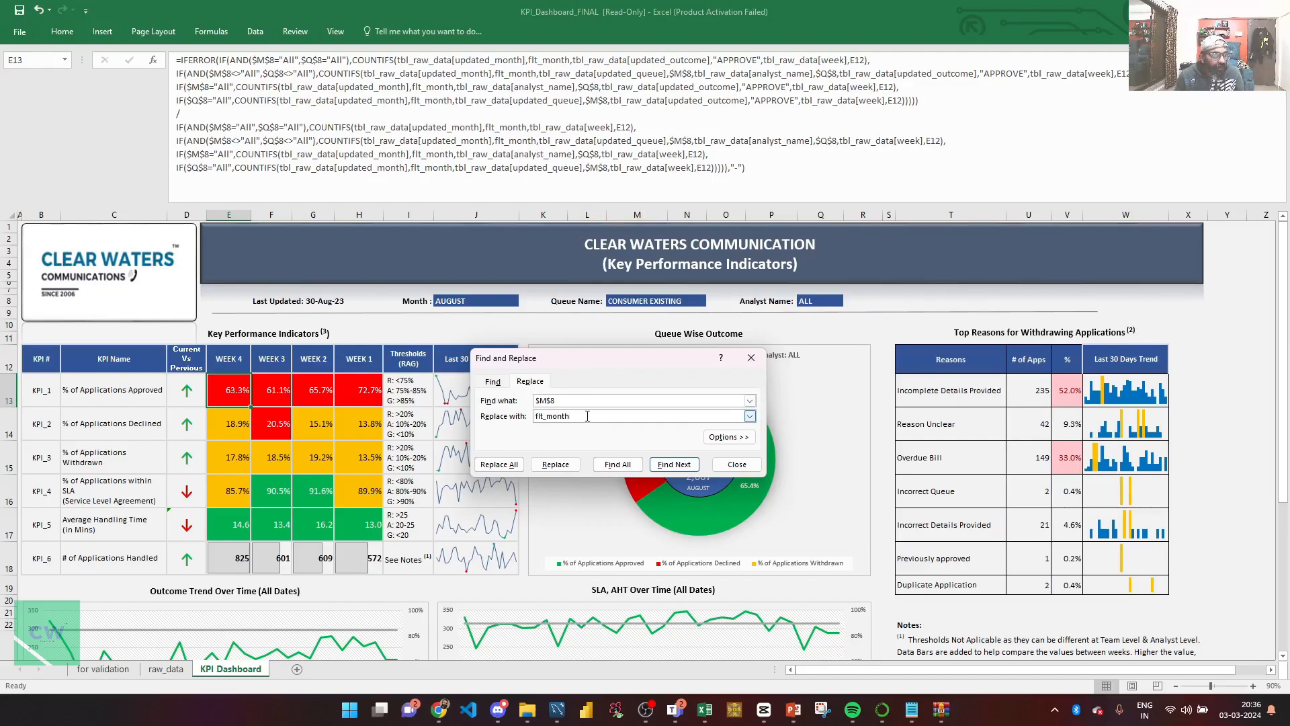
key(BackSpace)
key(BackSpace)
text(queue)
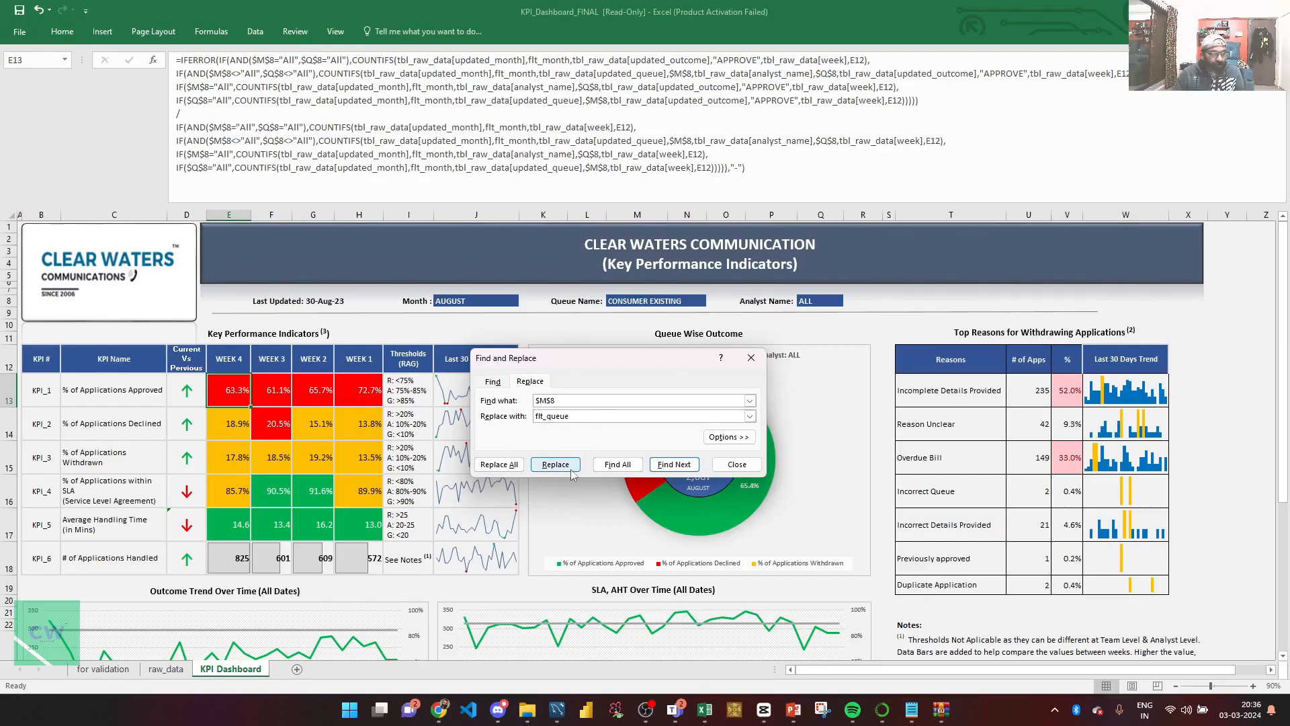
click(565, 469)
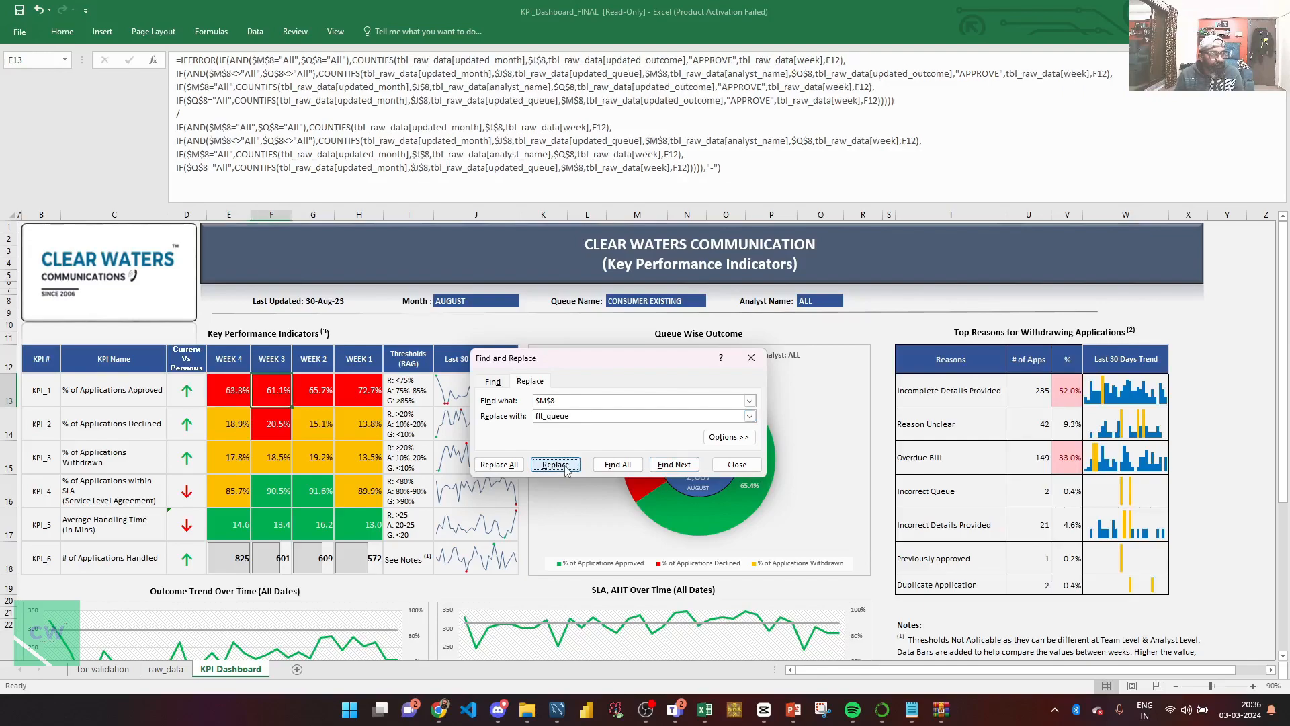
Replace $Q$8 with flt_analyst in the Week 4 approval-rate formula in E13.
click(240, 391)
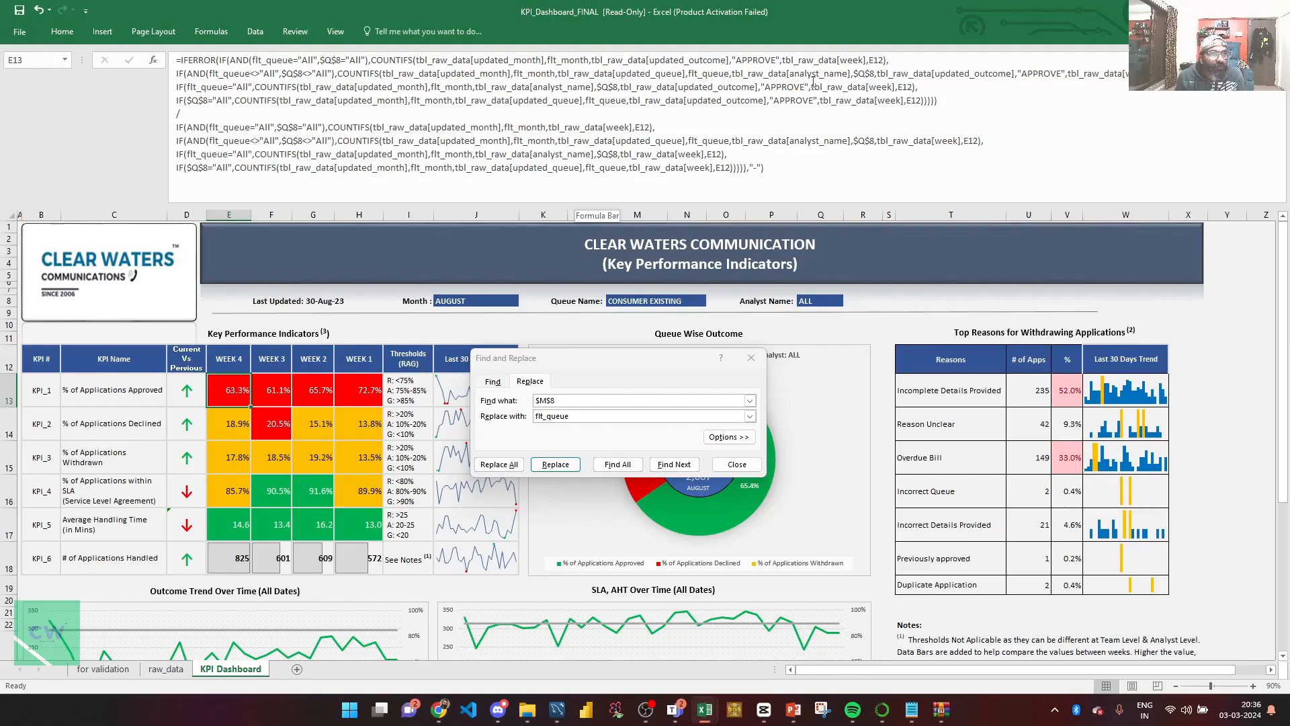
click(563, 401)
double_click(544, 401)
click(545, 401)
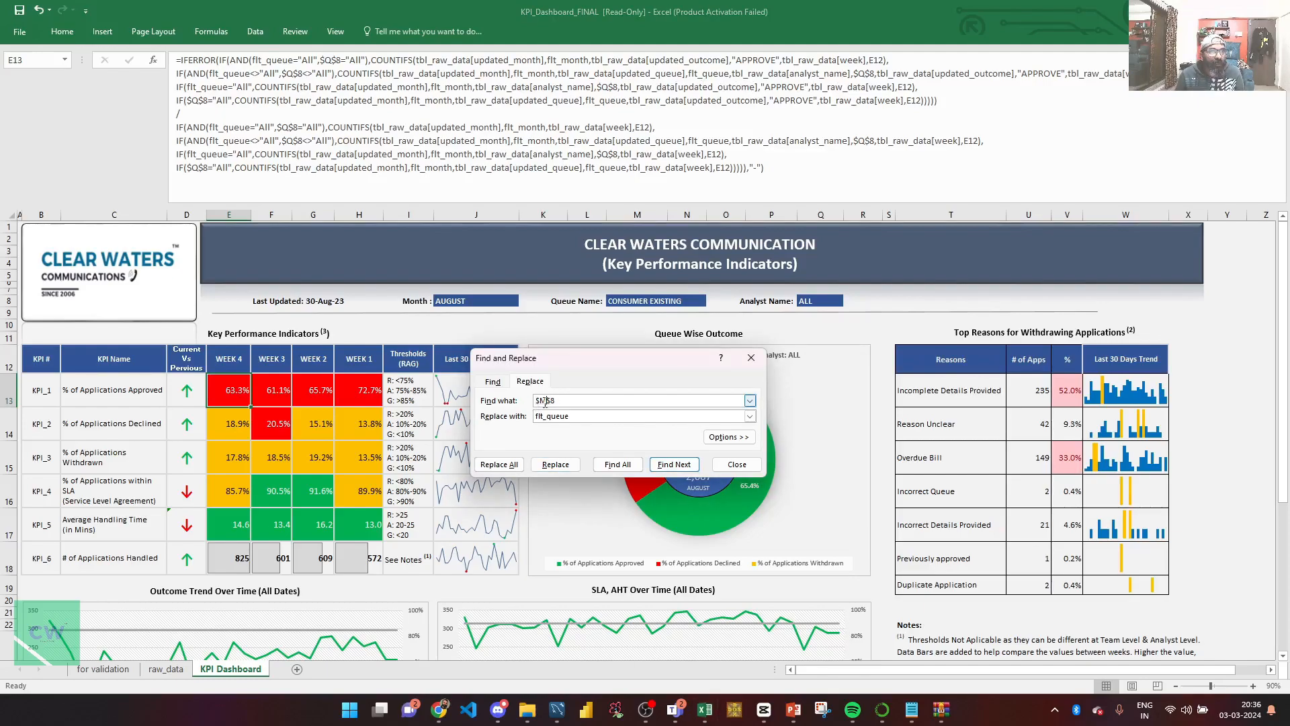
key(BackSpace)
text(Q)
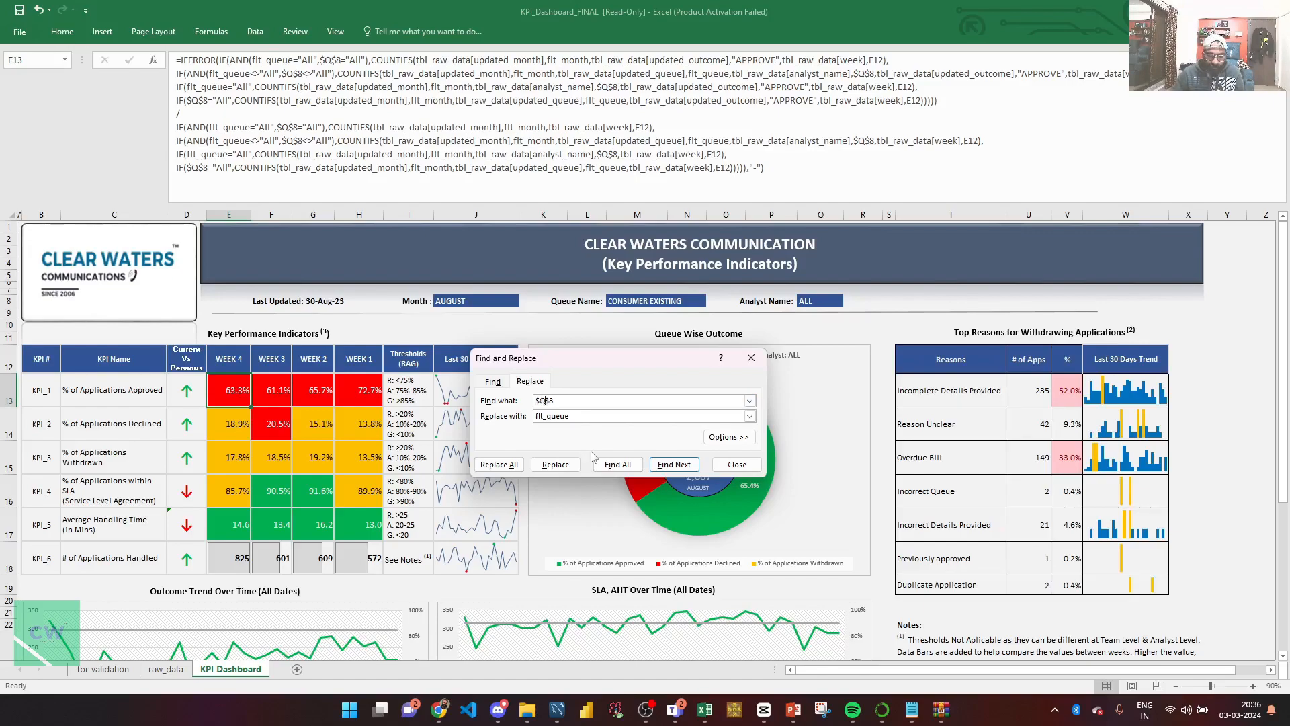
click(574, 416)
key(BackSpace)
key(BackSpace)
key(BackSpace)
key(BackSpace)
key(BackSpace)
text(analyst)
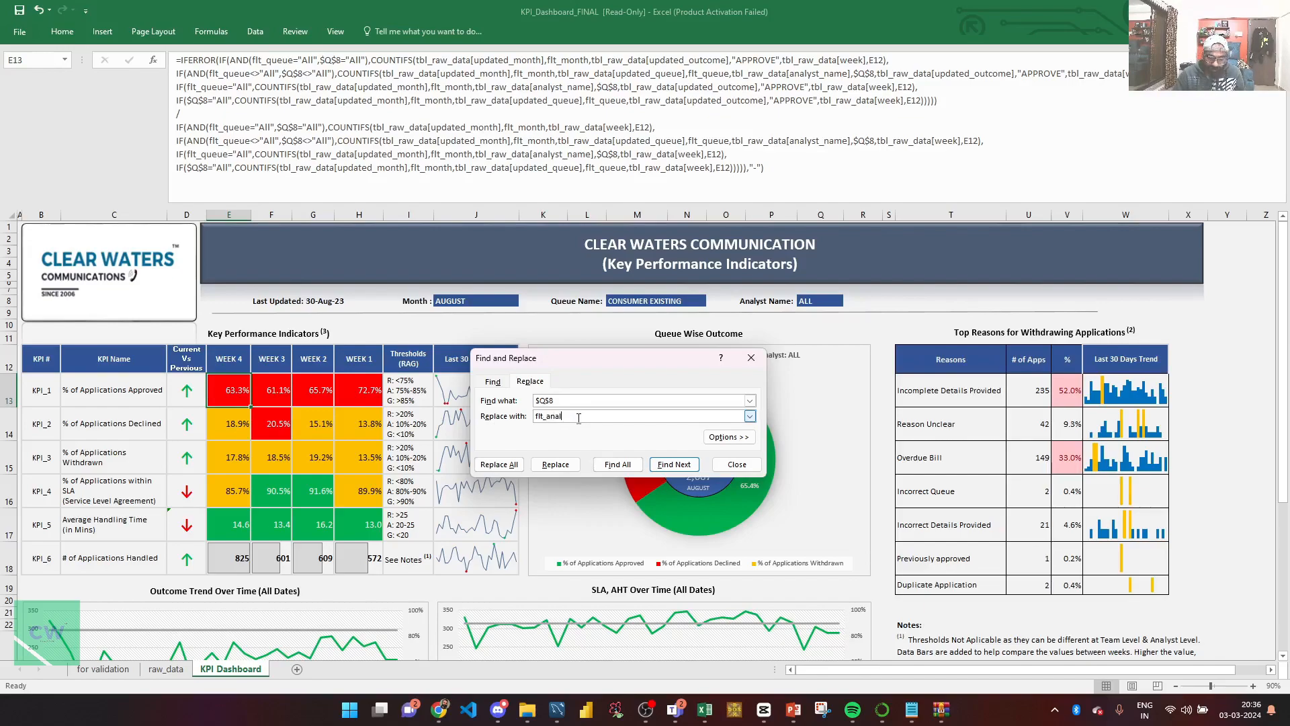
click(558, 465)
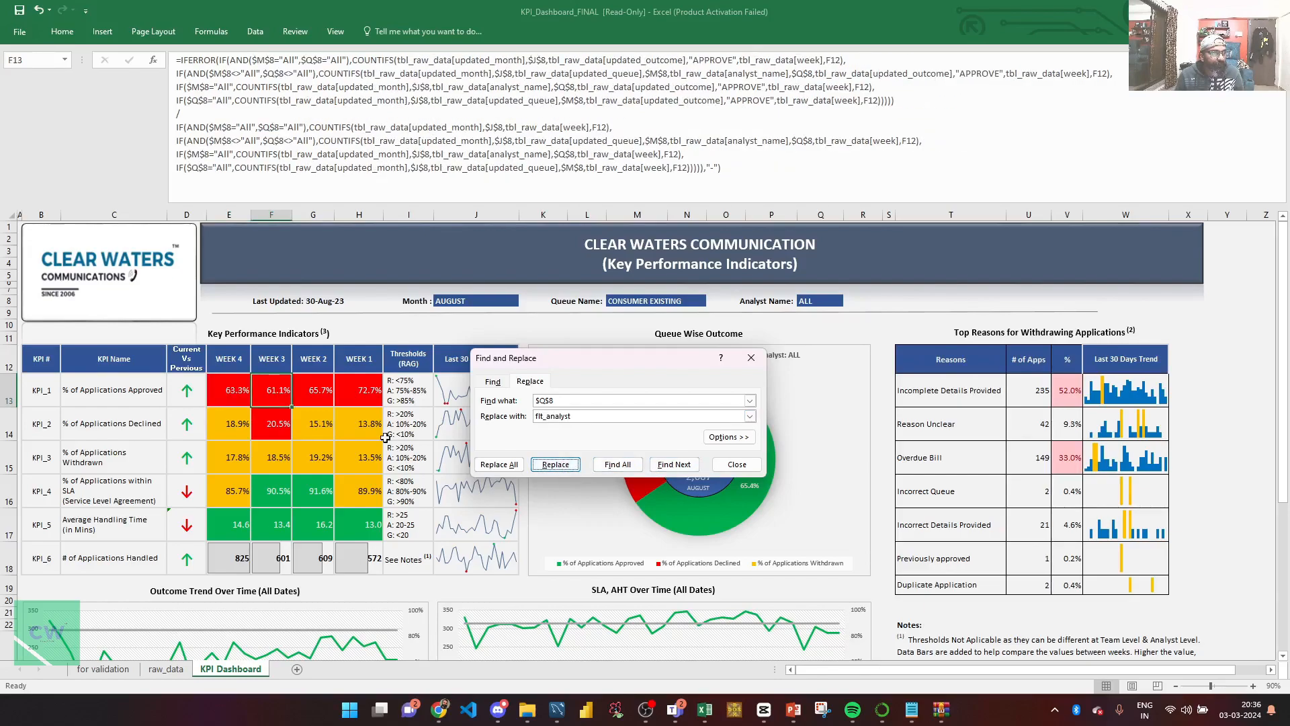
Replace every $Q$8 reference with flt_analyst in the weekly KPI formulas in E13:H18.
click(235, 397)
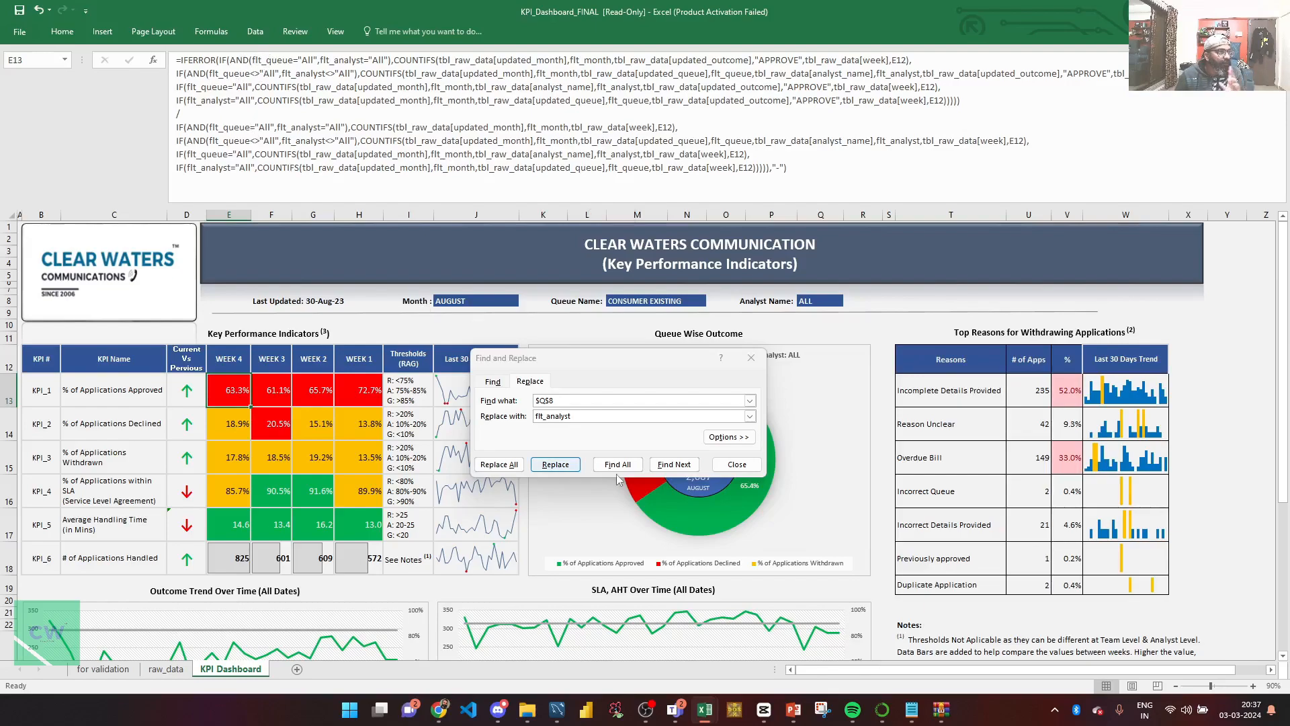
click(727, 466)
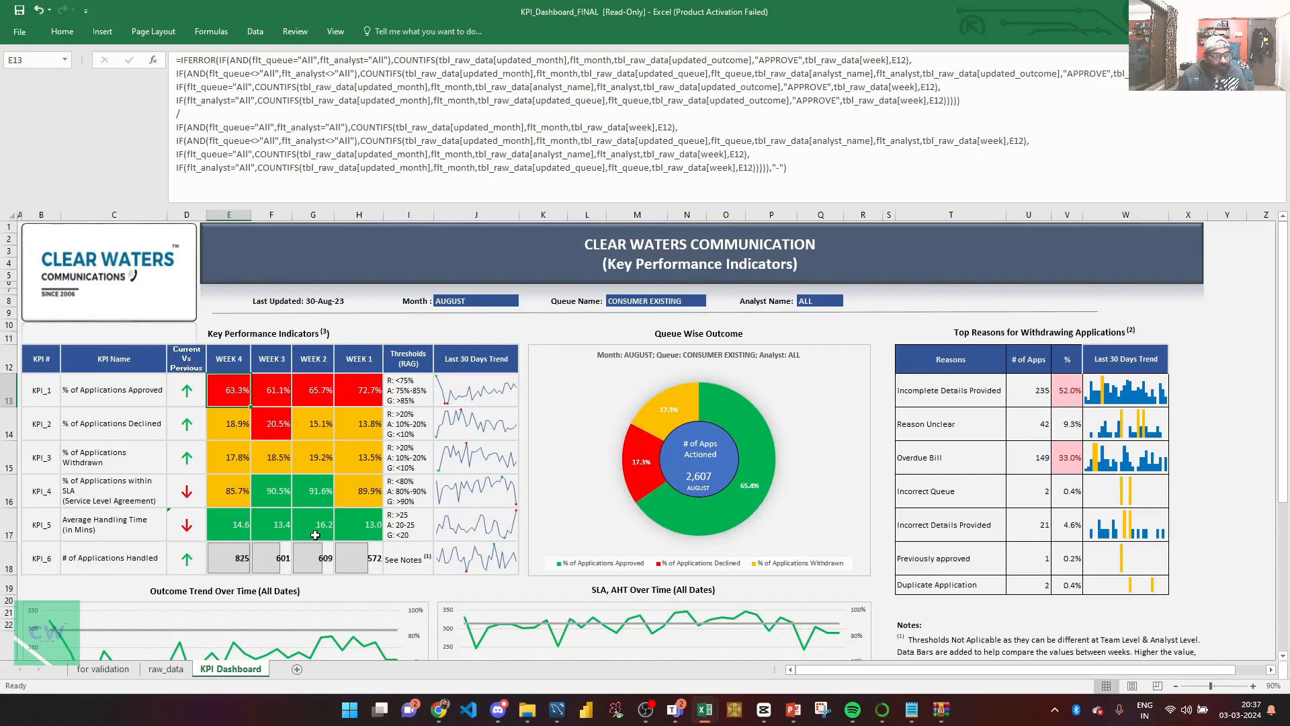
shift+click(366, 564)
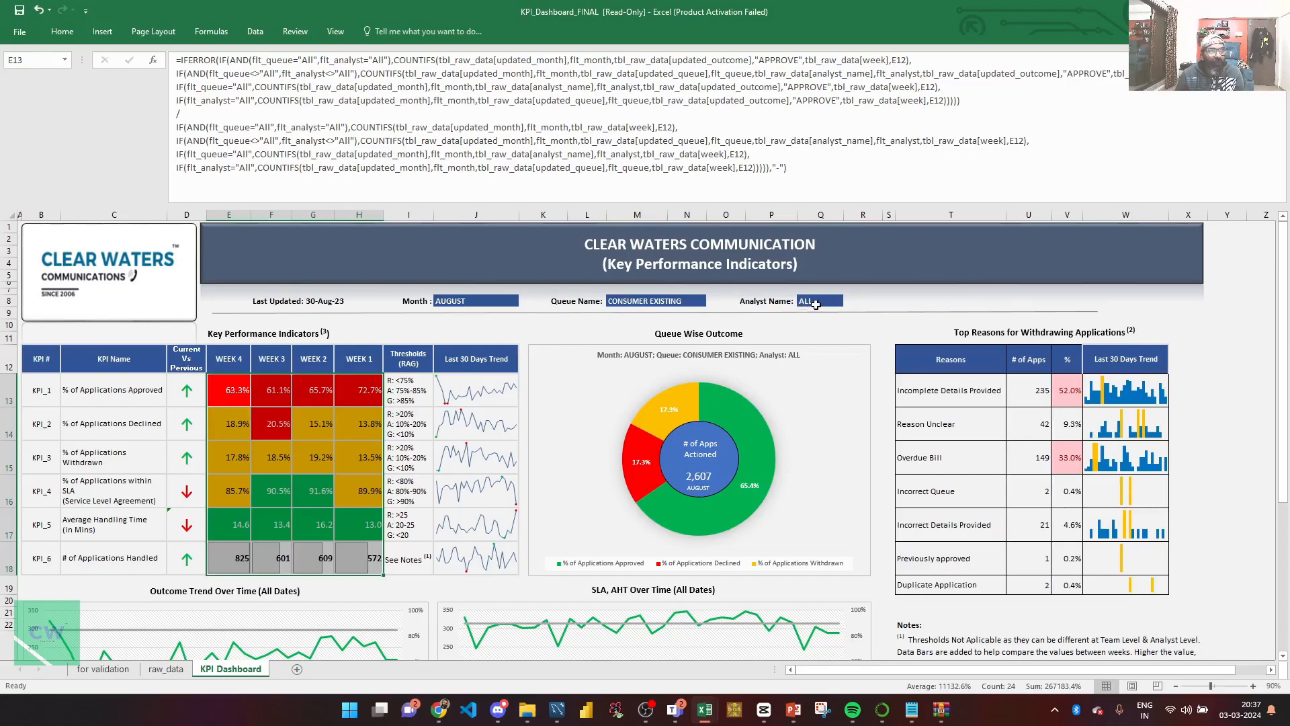
click(314, 521)
mouse_move(228, 393)
mouse_down()
mouse_move(313, 463)
mouse_move(354, 570)
mouse_up()
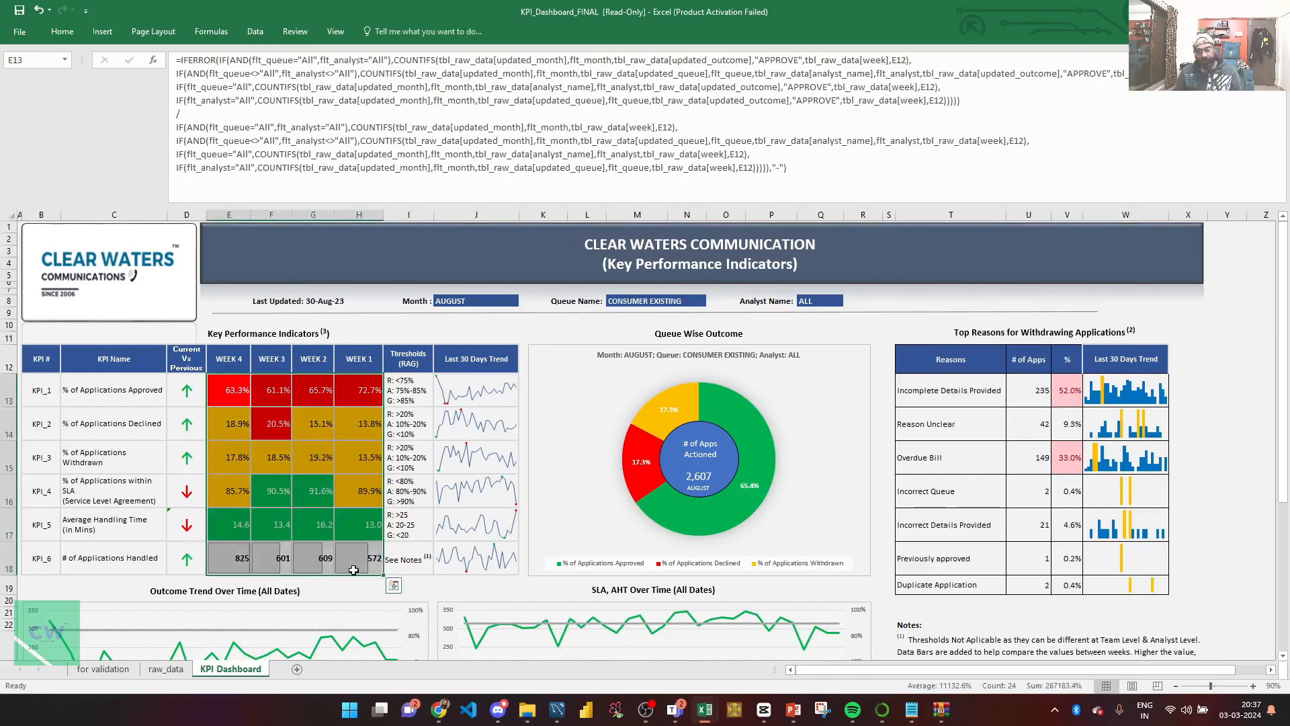
key(ctrl+h)
click(544, 416)
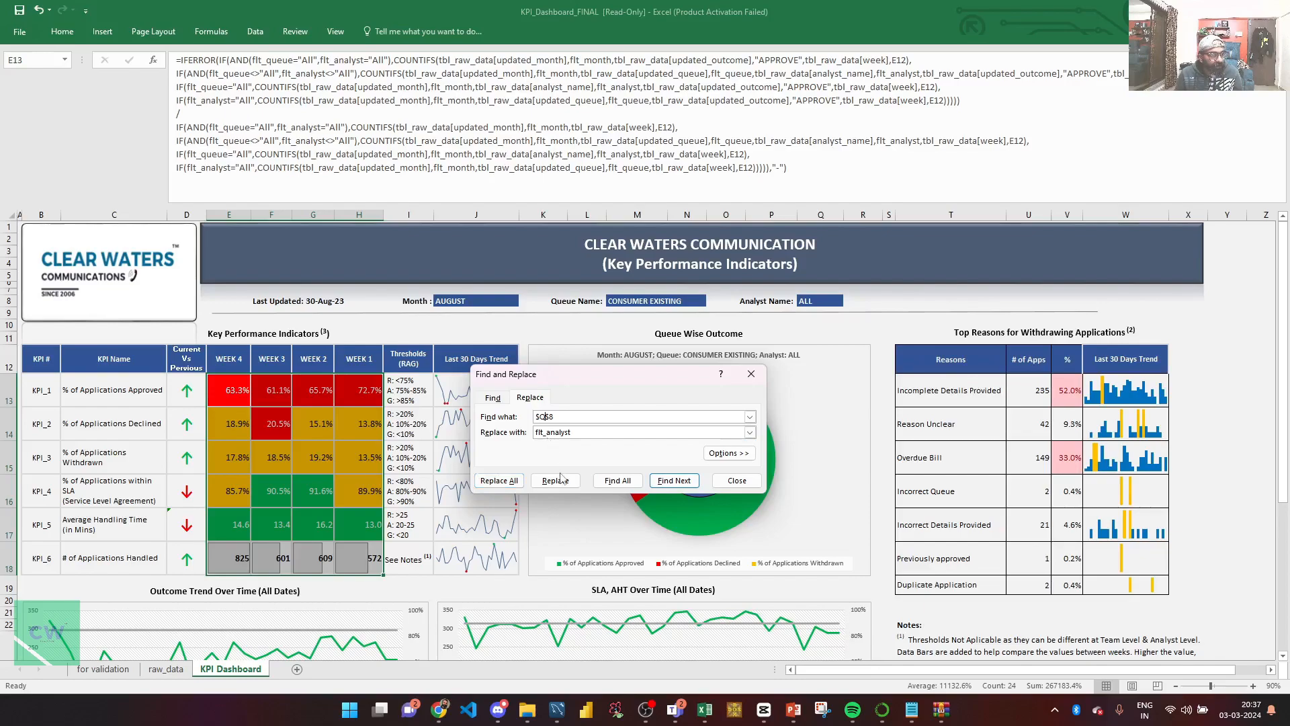
click(512, 481)
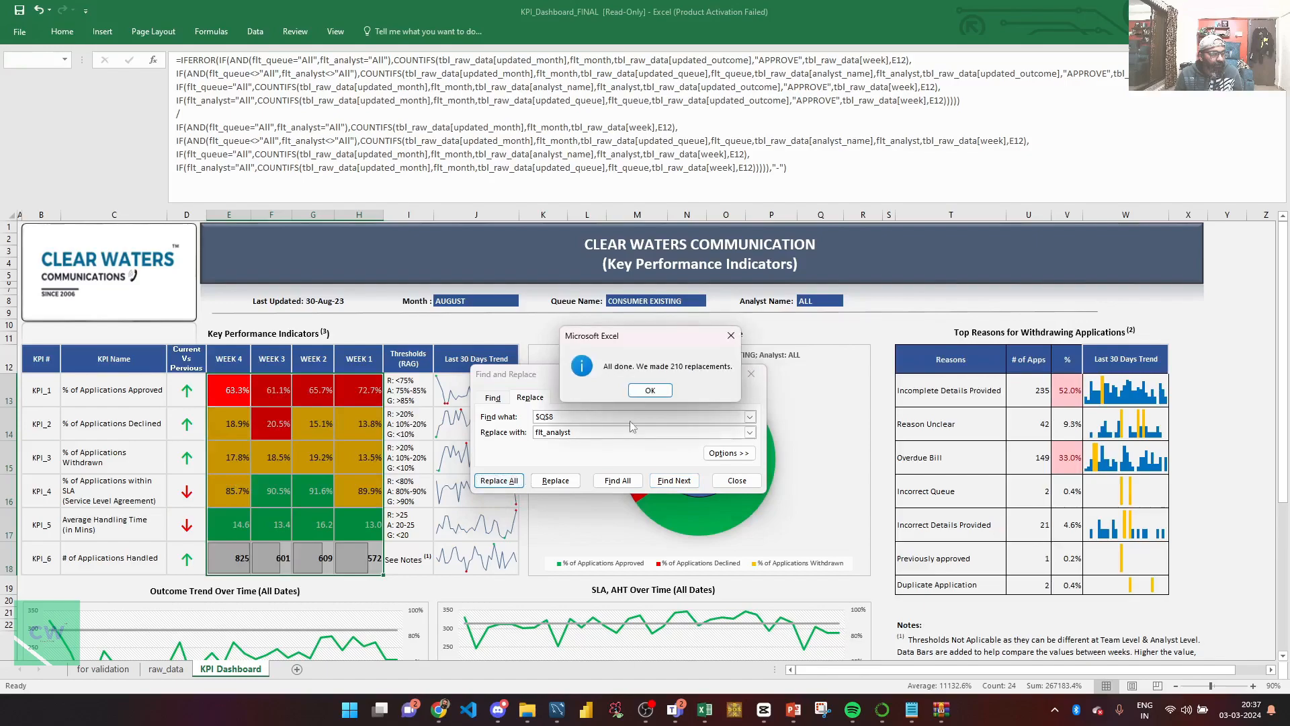
click(650, 390)
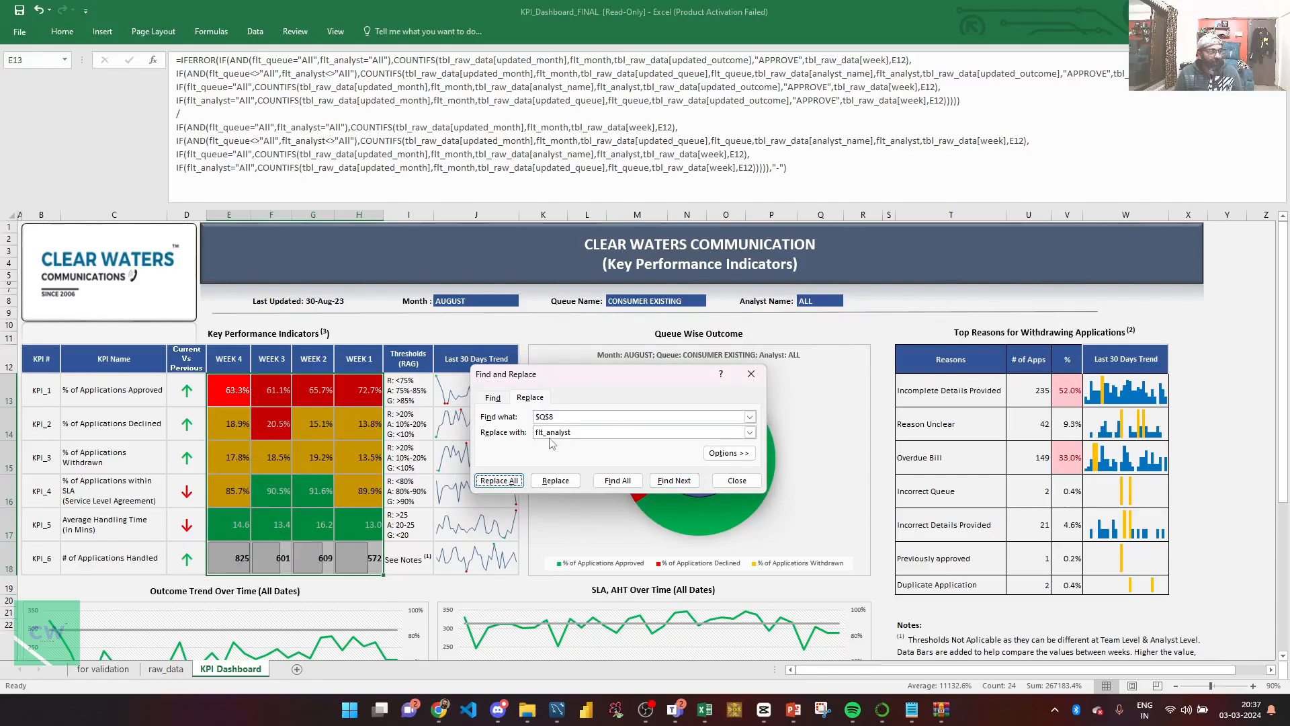
Replace every $J$8 reference with flt_month in the KPI formulas in E13:H18.
click(549, 478)
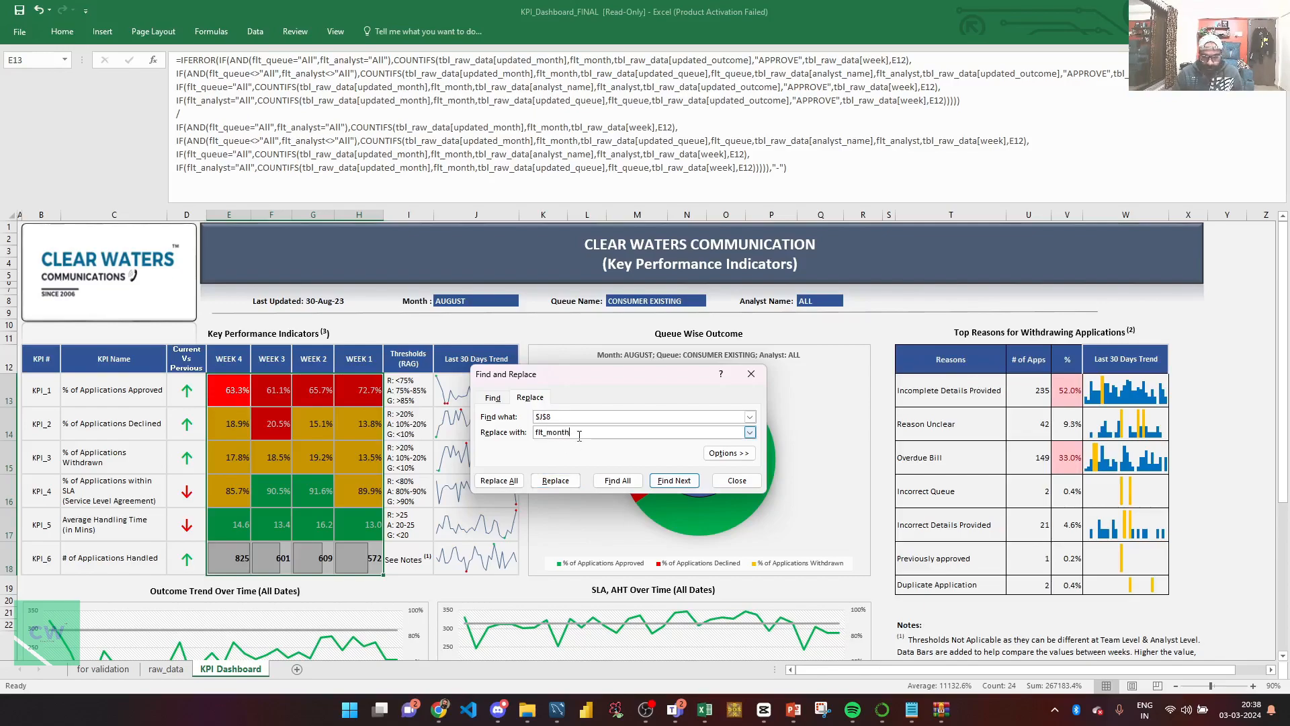
click(500, 481)
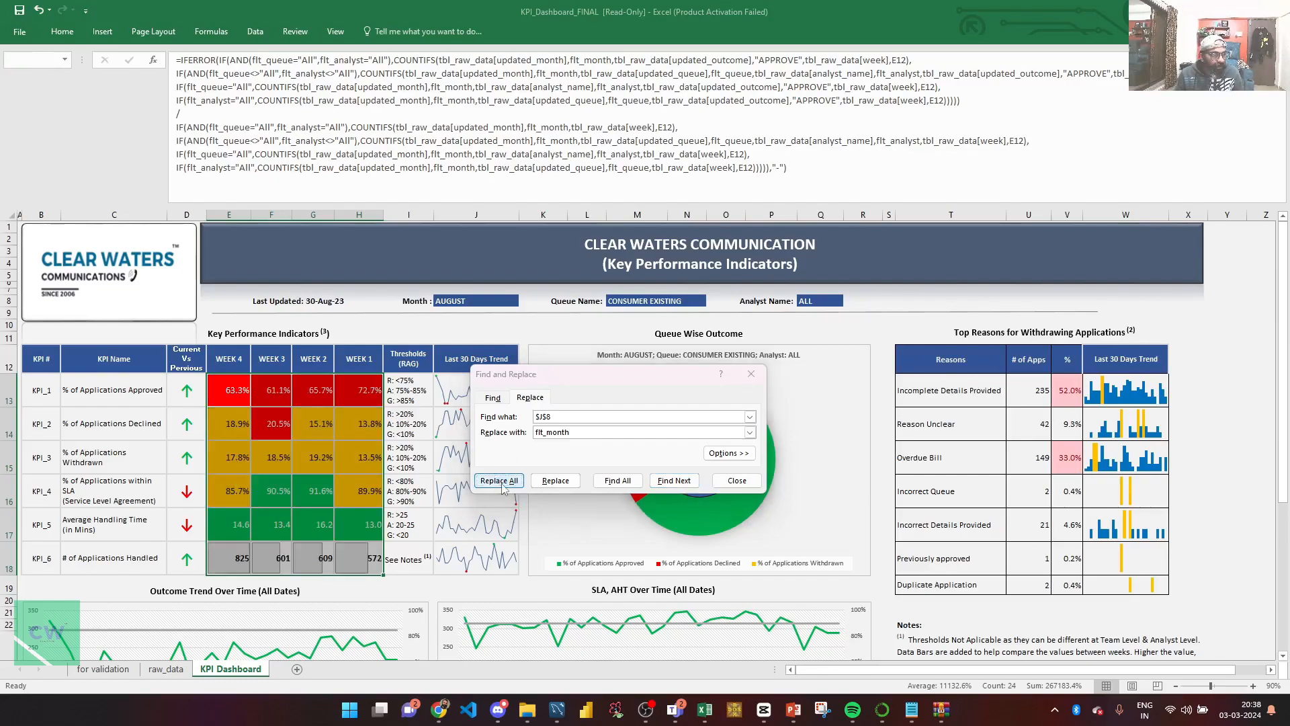
click(650, 391)
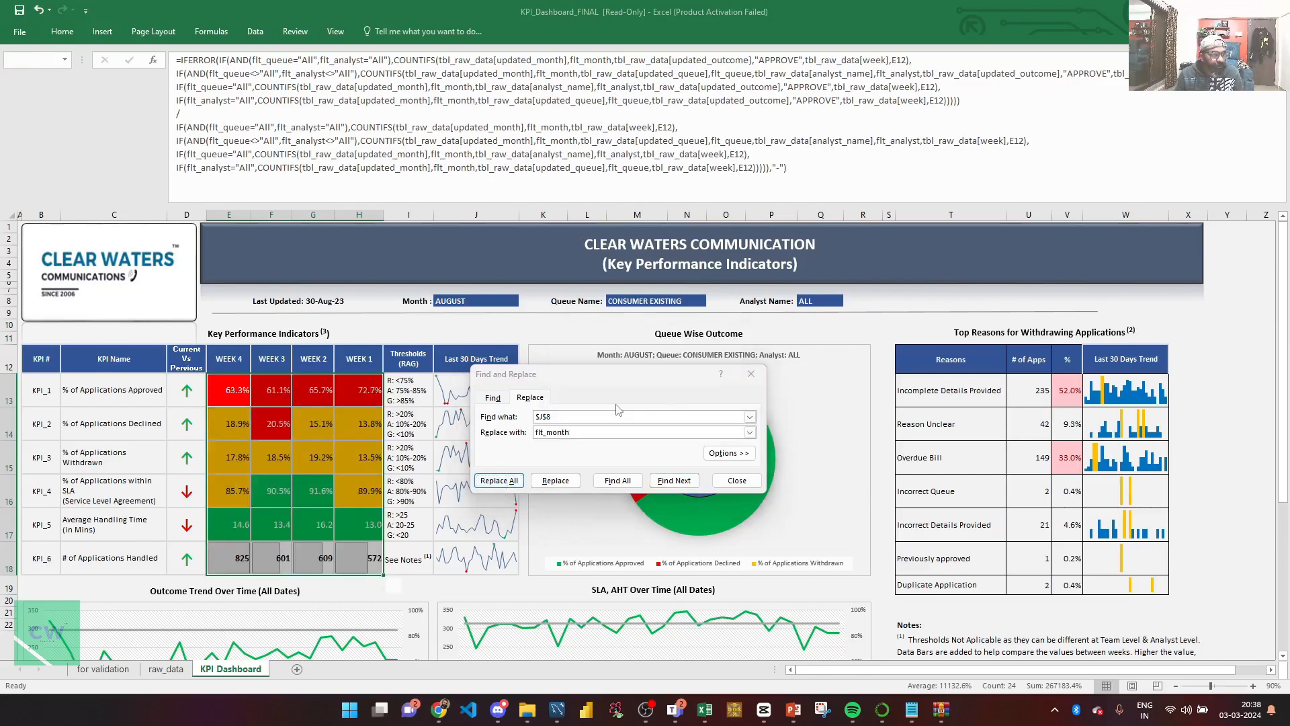
Replace every $M$8 reference with flt_queue in the KPI formulas in E13:H18 and close Find and Replace.
click(540, 416)
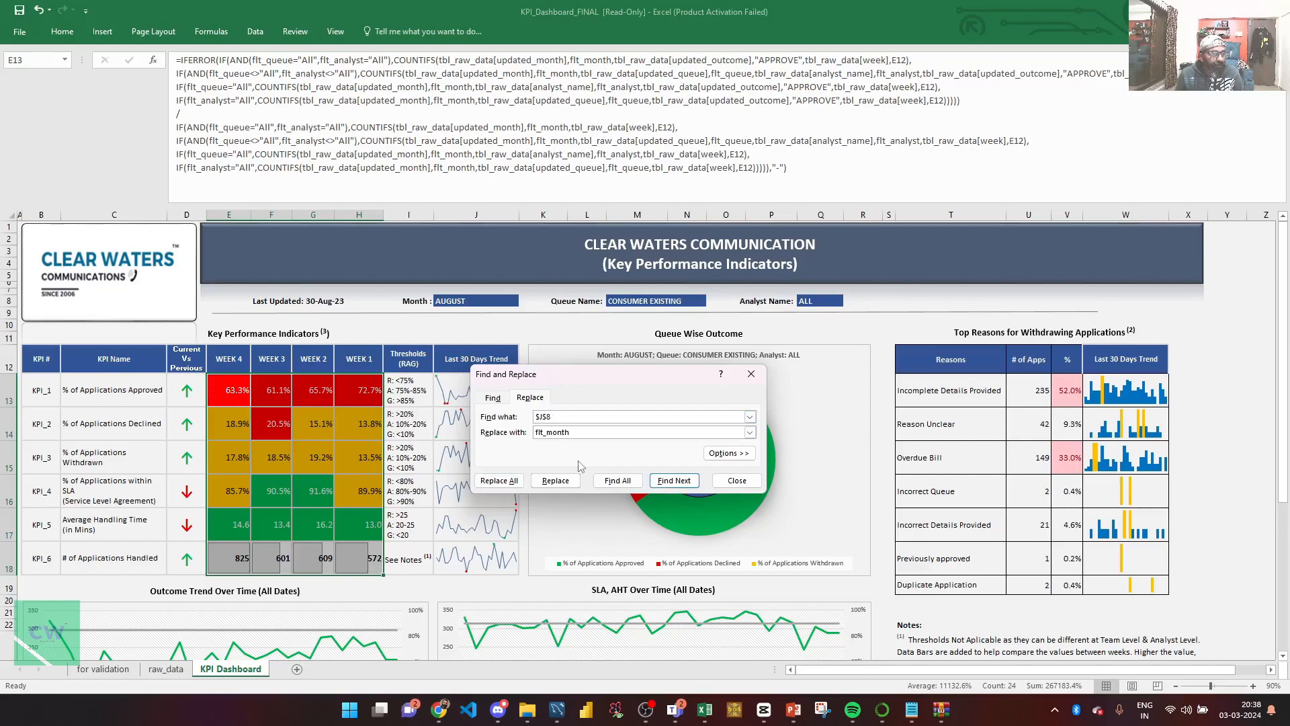
text(M)
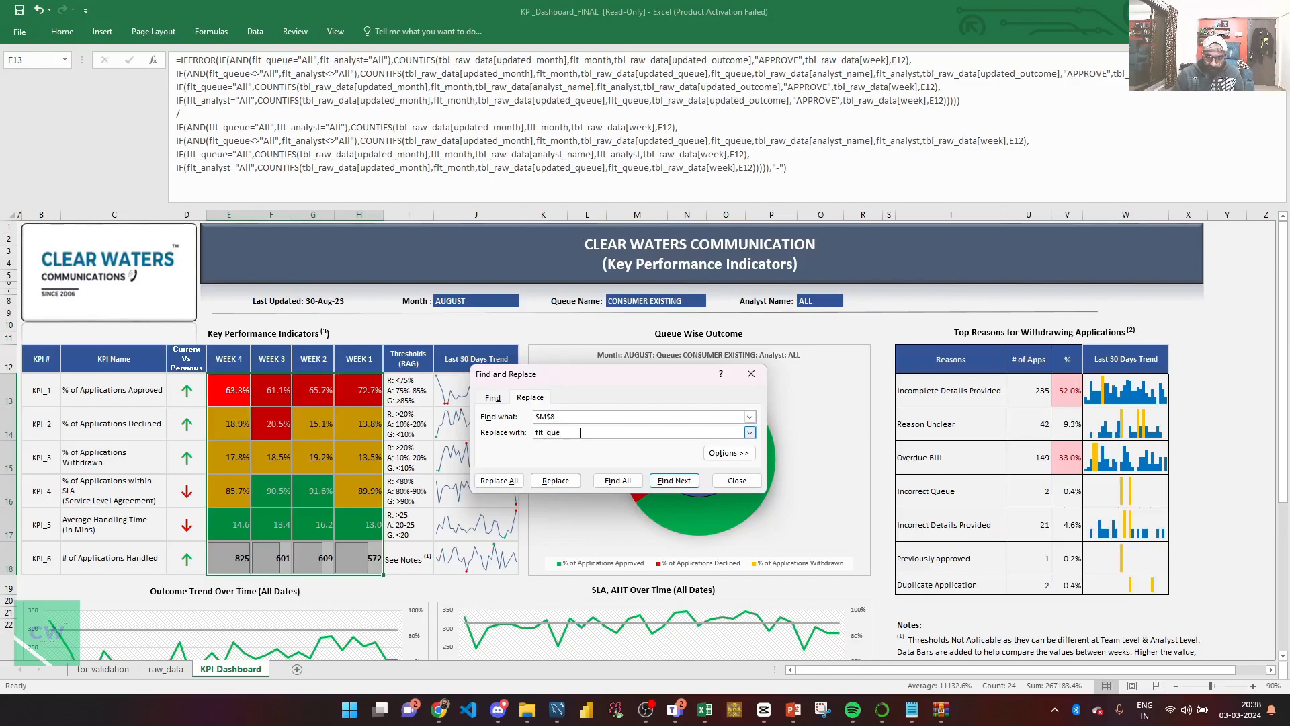
click(498, 481)
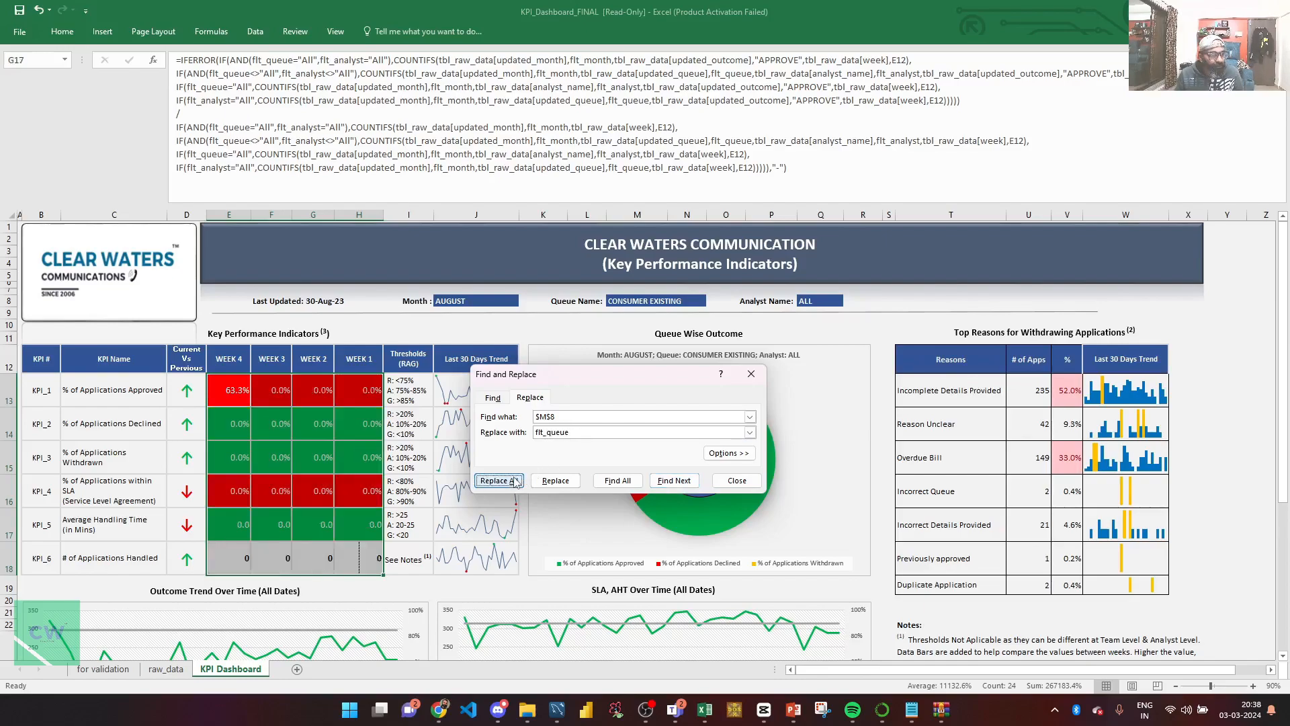
click(632, 391)
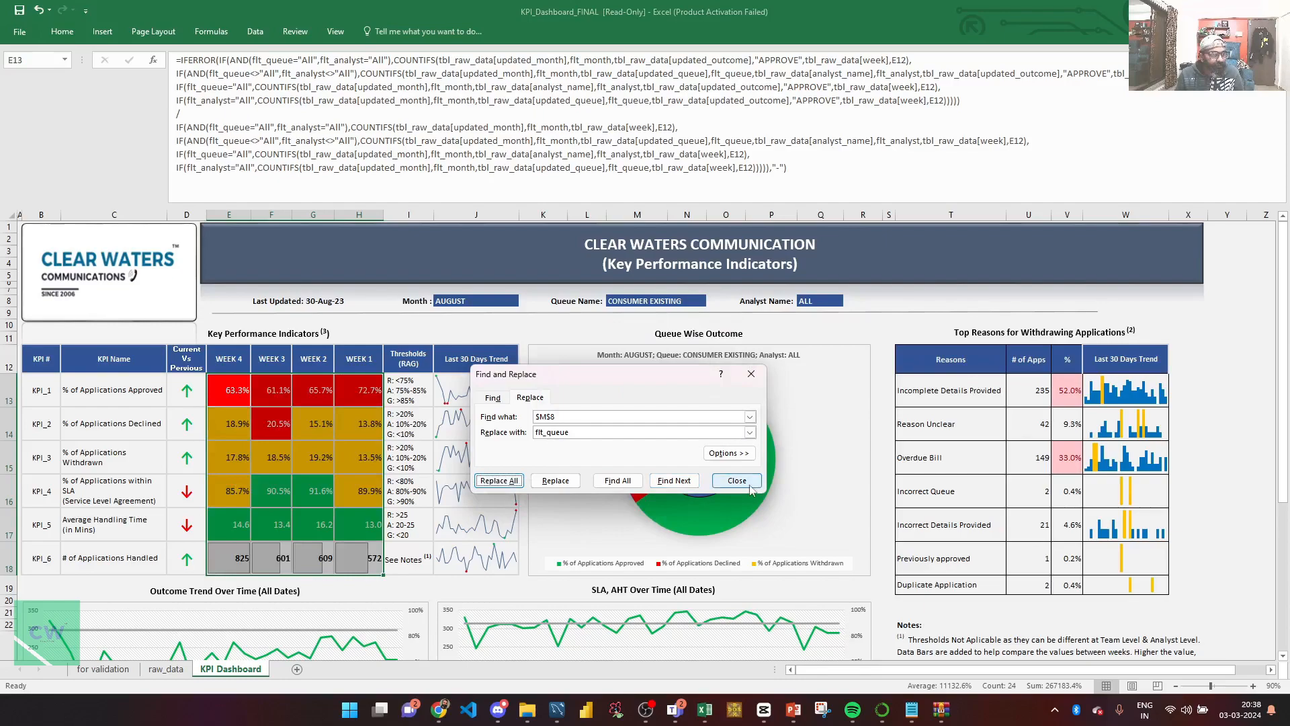
key(Escape)
Set the dashboard's Queue Name filter to ALL.
click(635, 298)
click(673, 300)
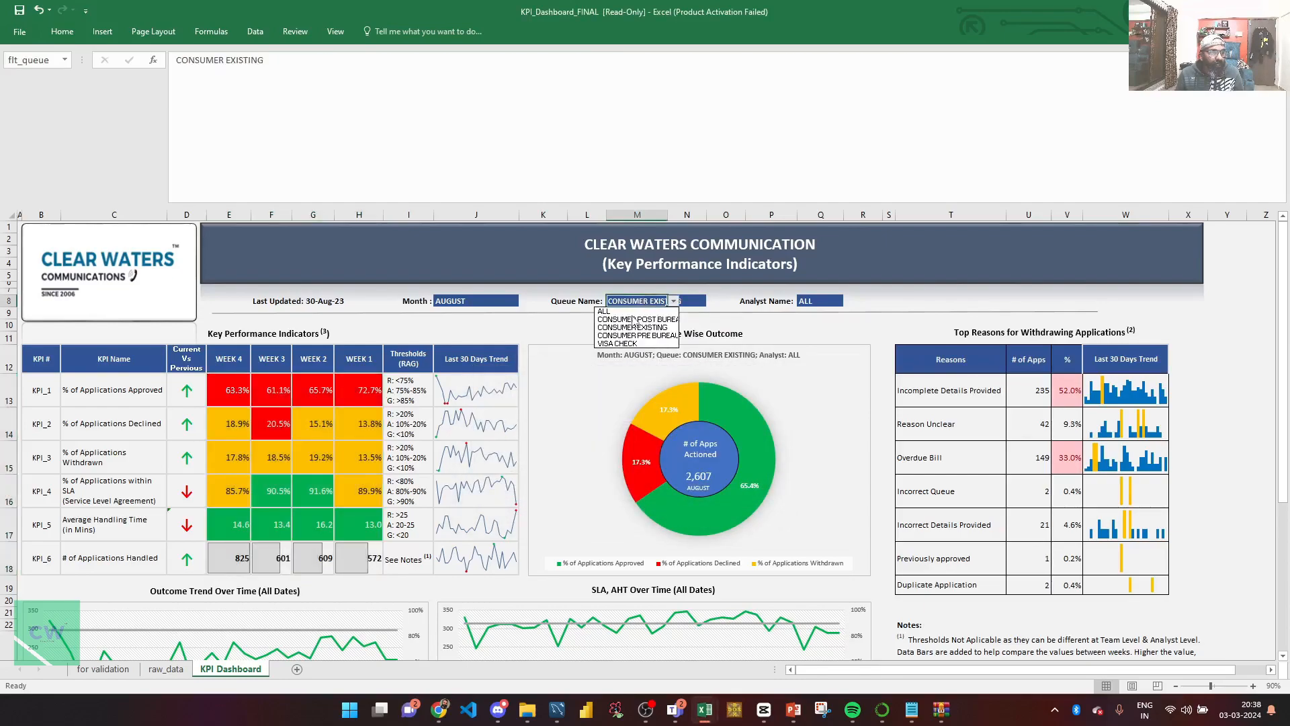
click(632, 318)
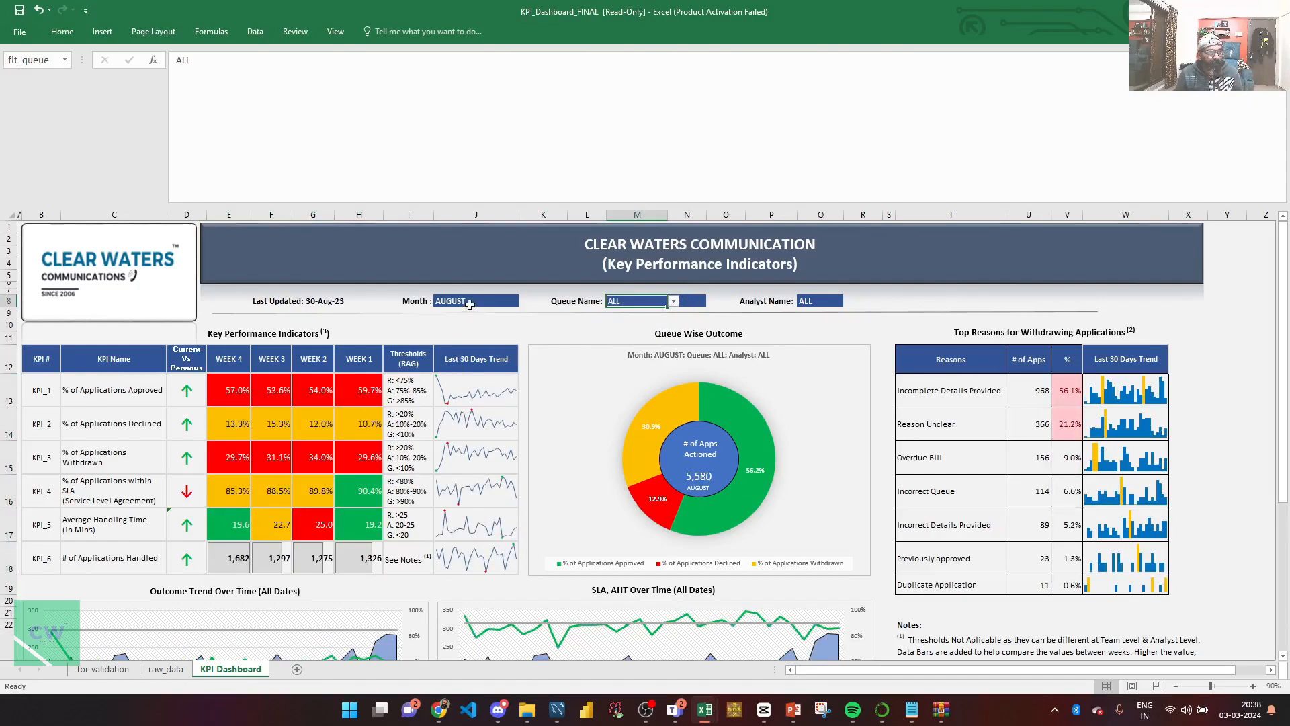
Test the Month filter by switching it to JULY and back to AUGUST.
click(470, 305)
click(525, 301)
click(462, 313)
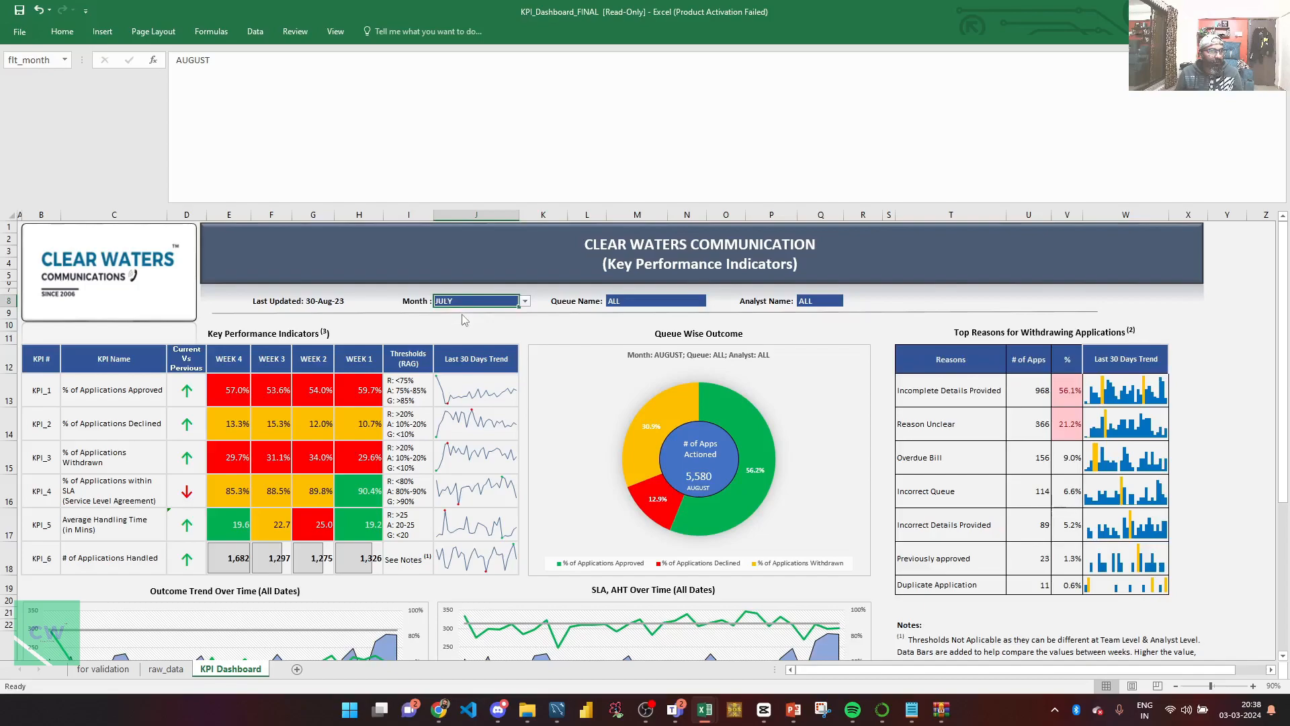
click(525, 301)
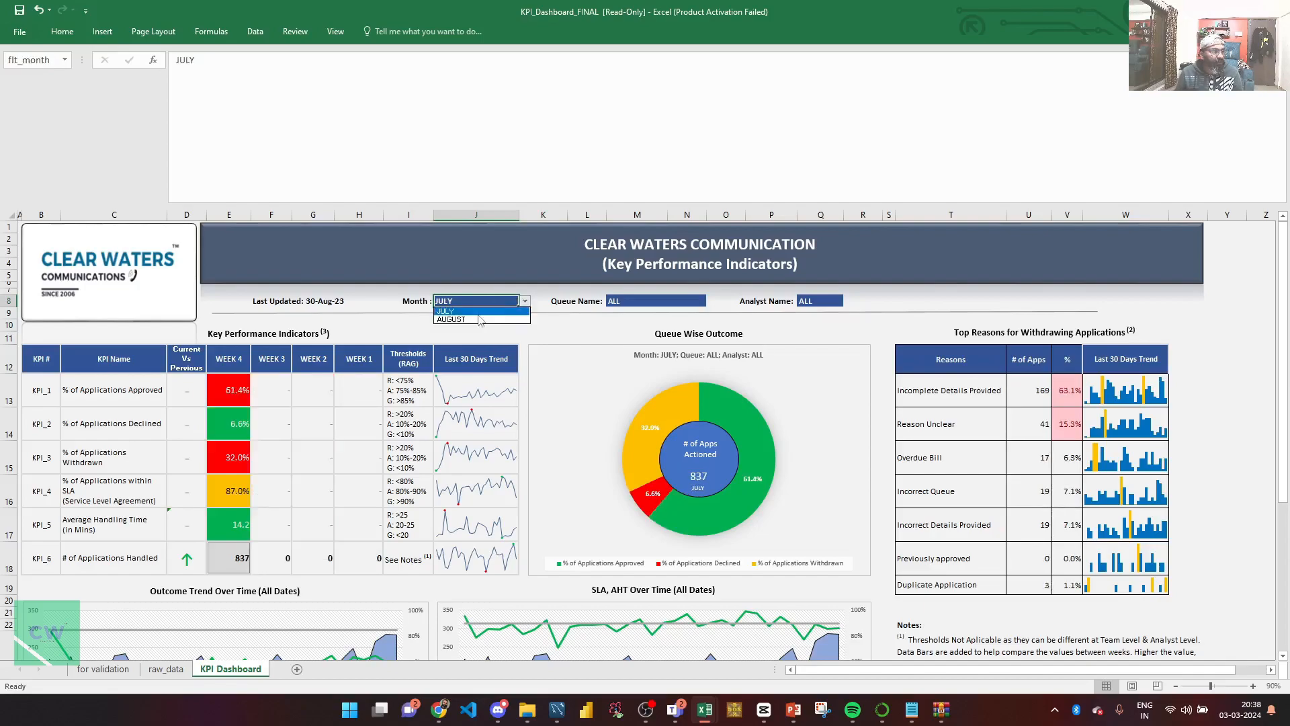
click(479, 319)
Test the Analyst Name filter by choosing two individual analysts in turn and returning it to ALL.
click(814, 302)
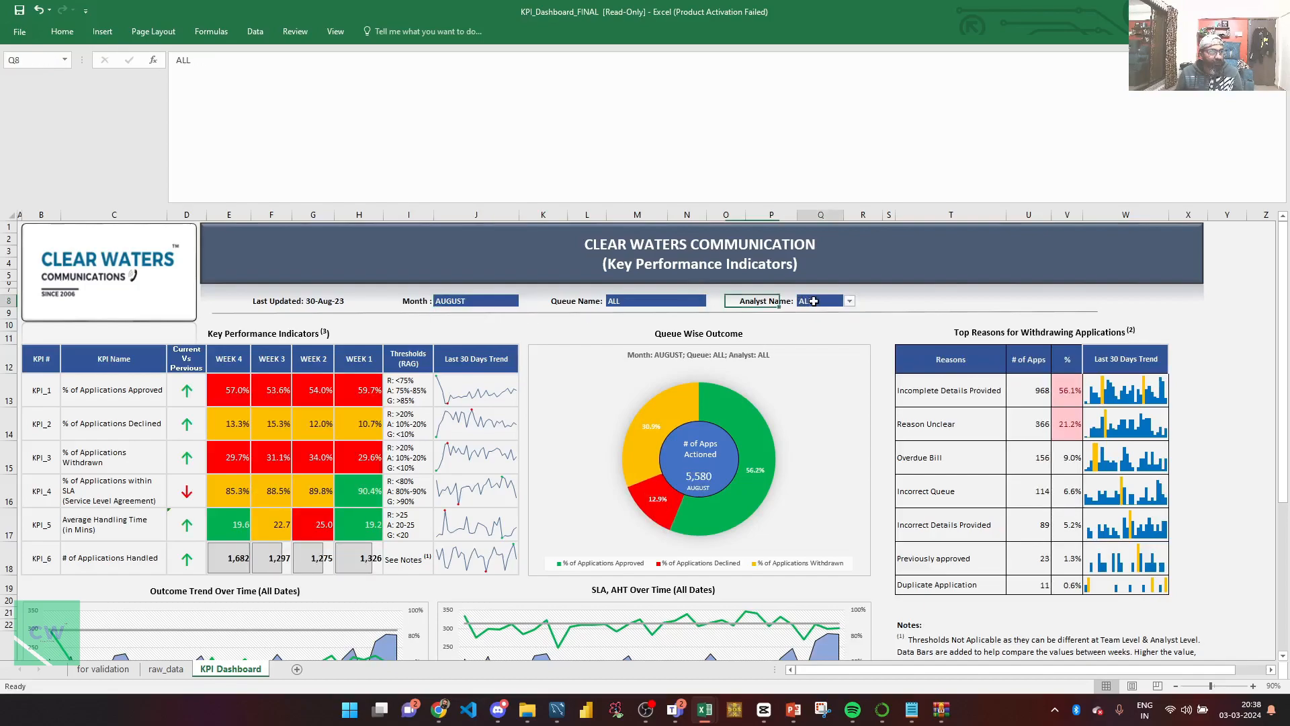
click(850, 302)
click(815, 320)
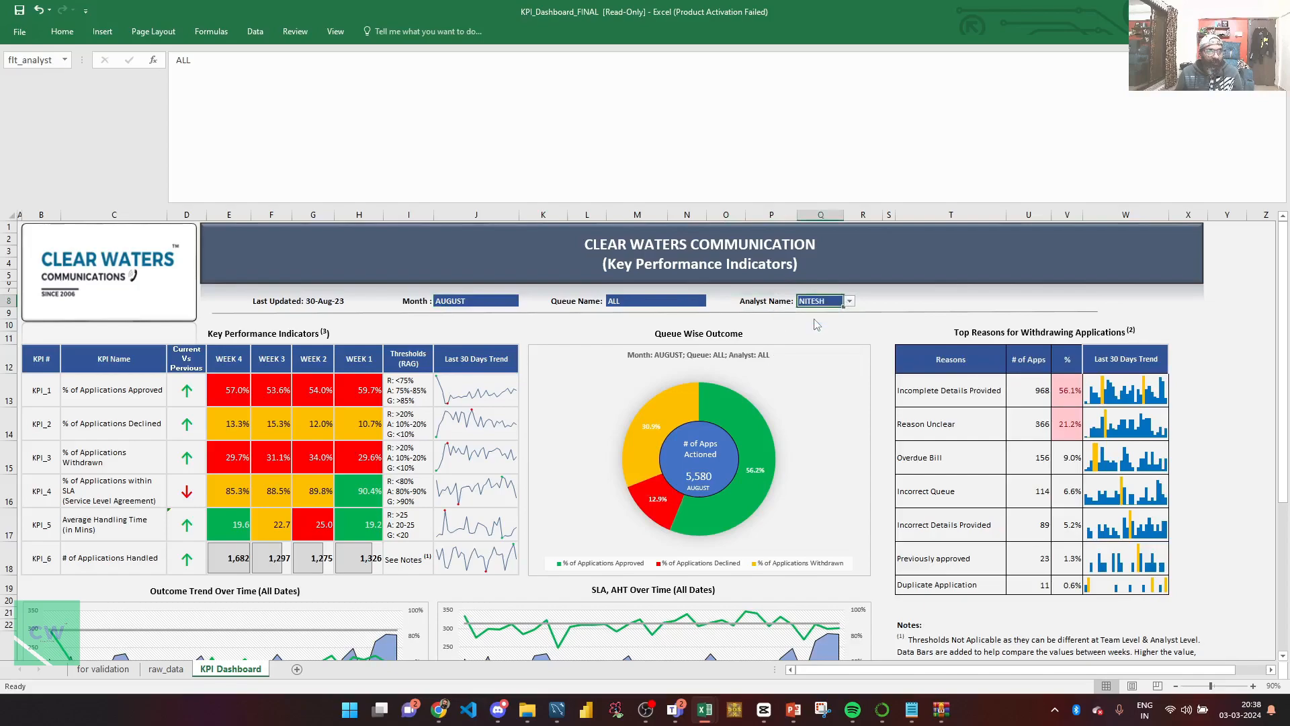
click(850, 302)
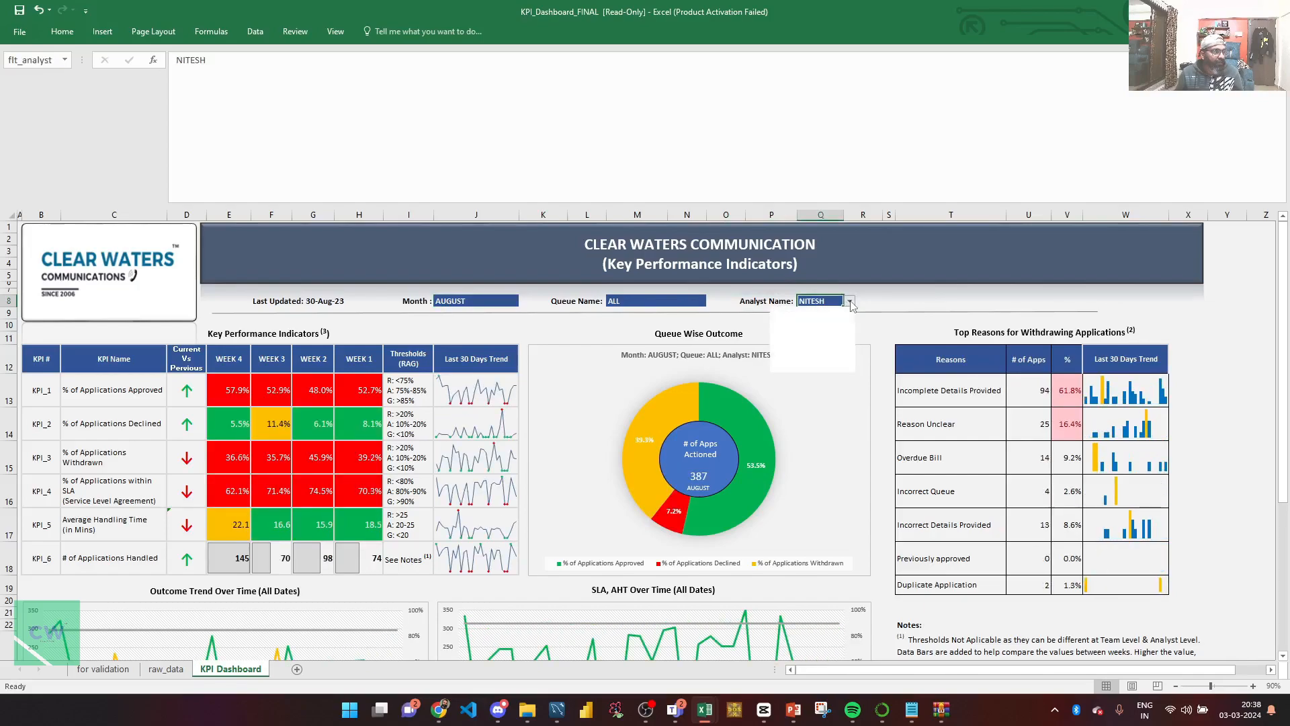
click(809, 332)
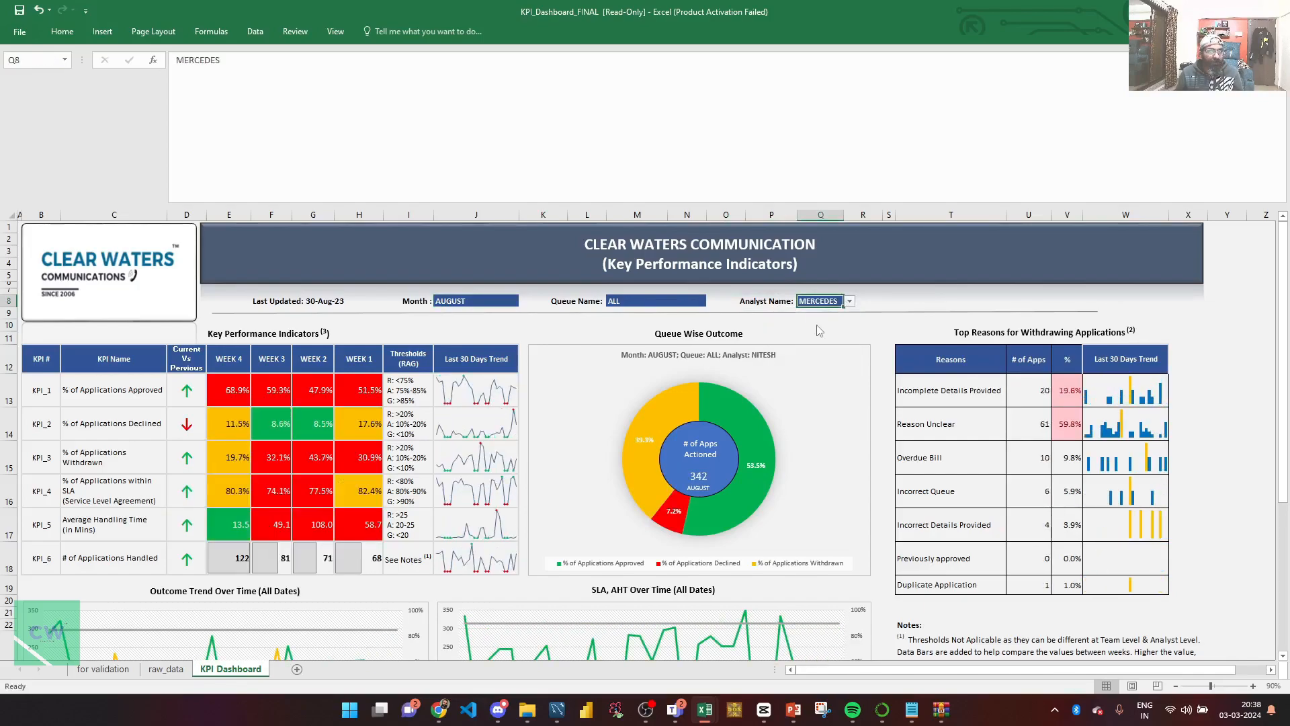
click(850, 302)
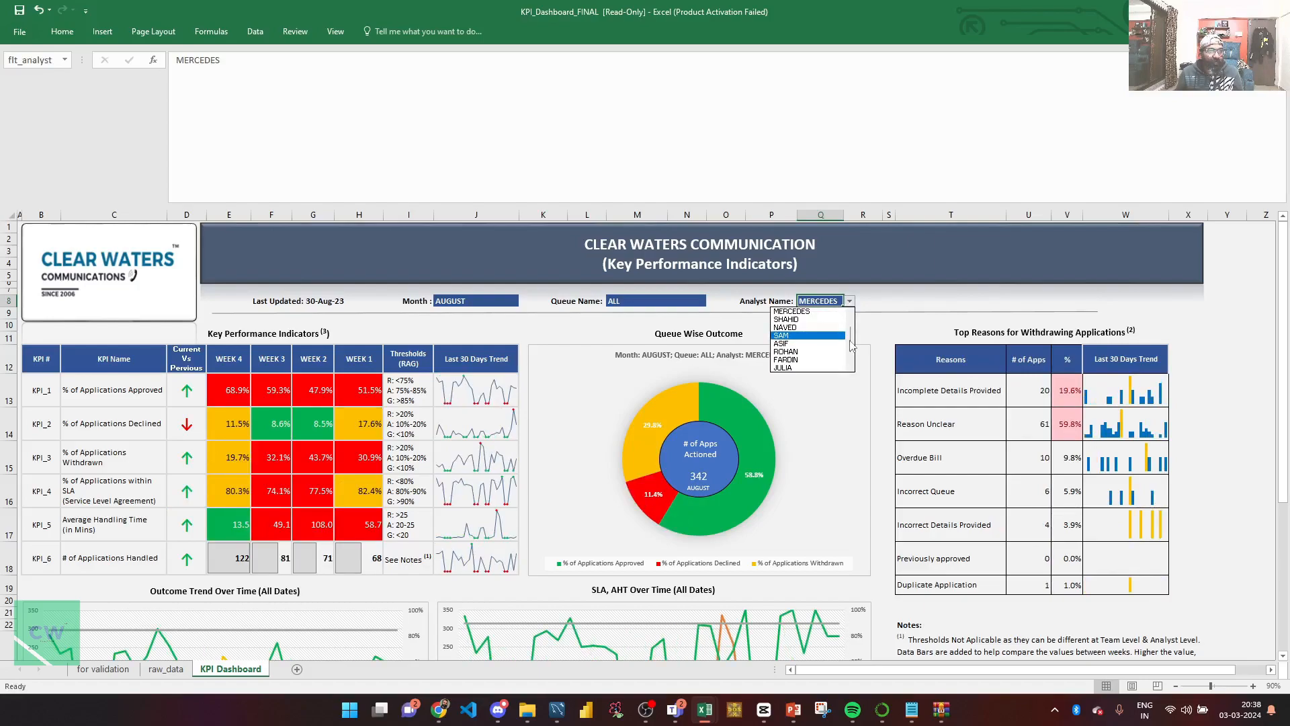
scroll(833, 314, up, 1)
click(832, 311)
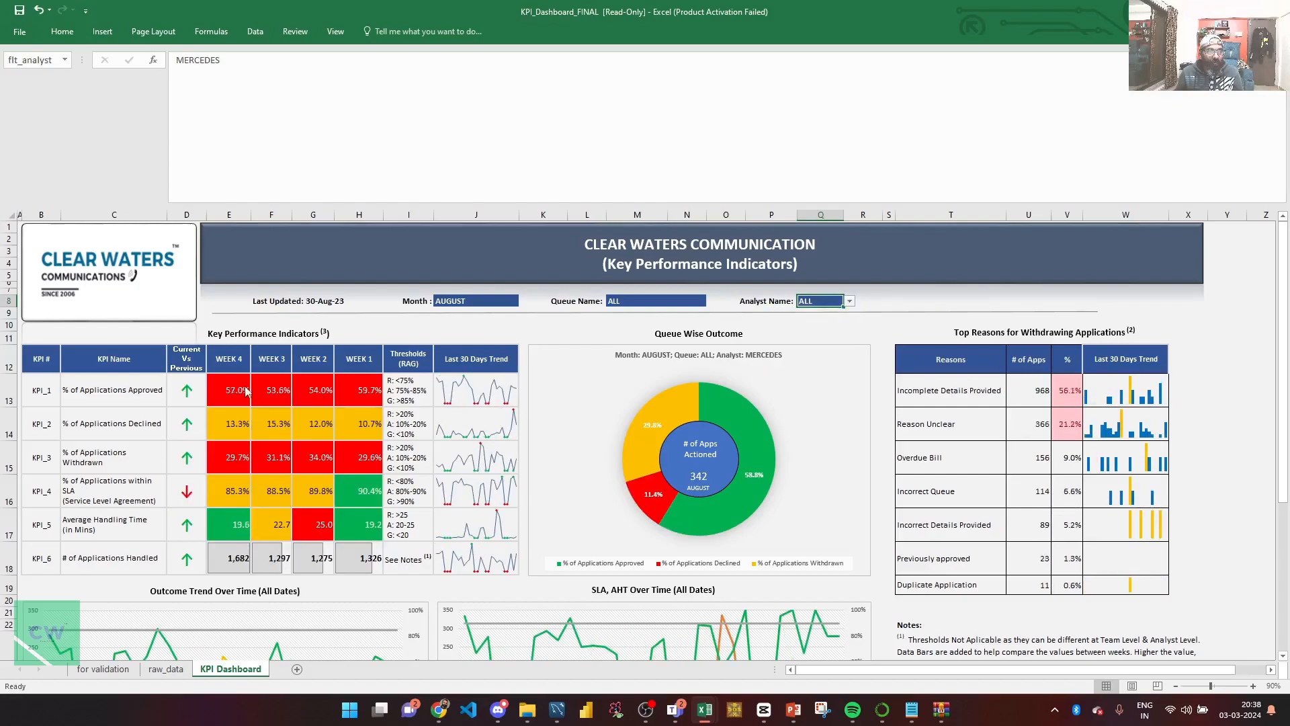
Copy the Week 4 approval-rate formula from E13 across the Week 3 to Week 1 cells F13:H13.
click(246, 392)
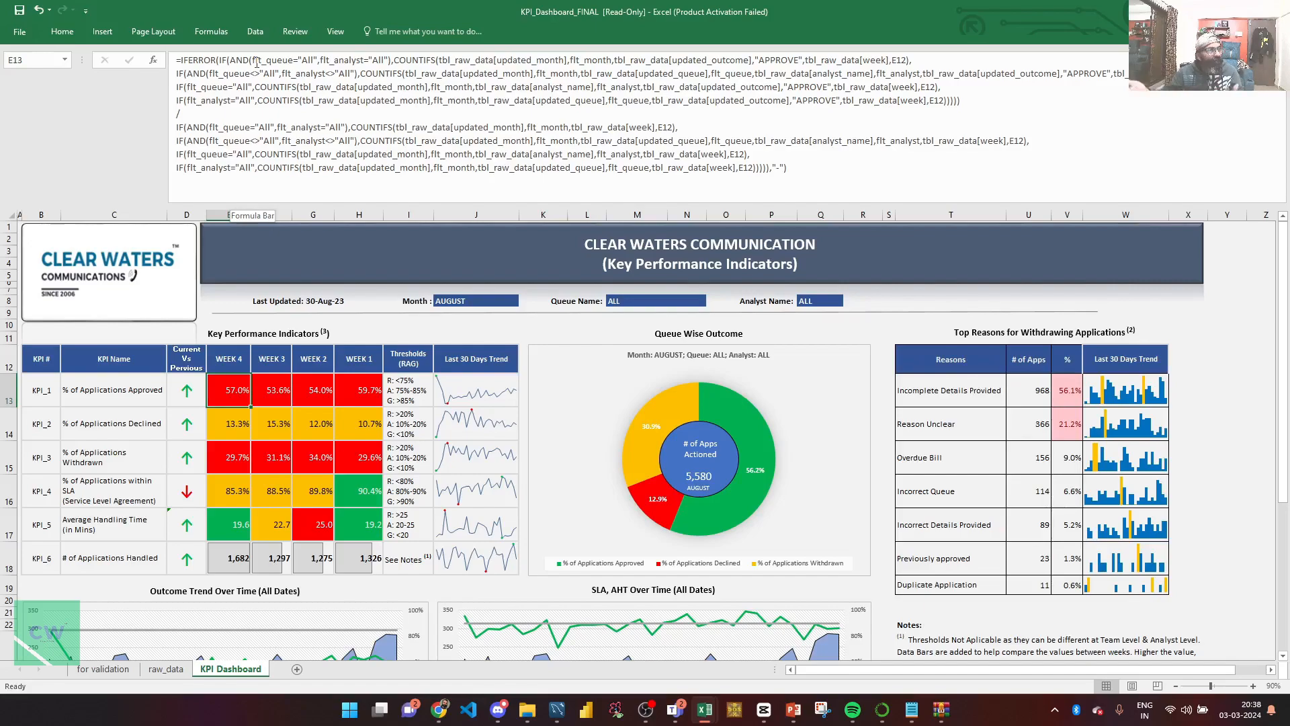
double_click(292, 63)
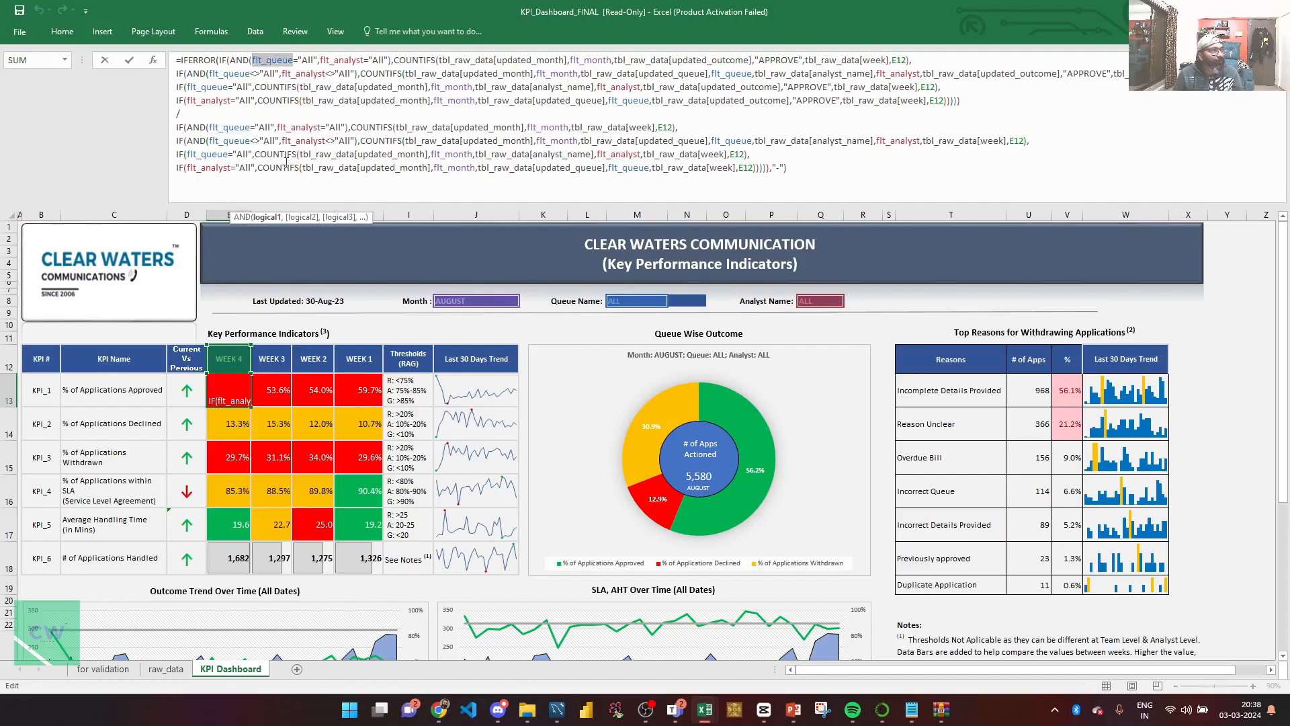
key(Escape)
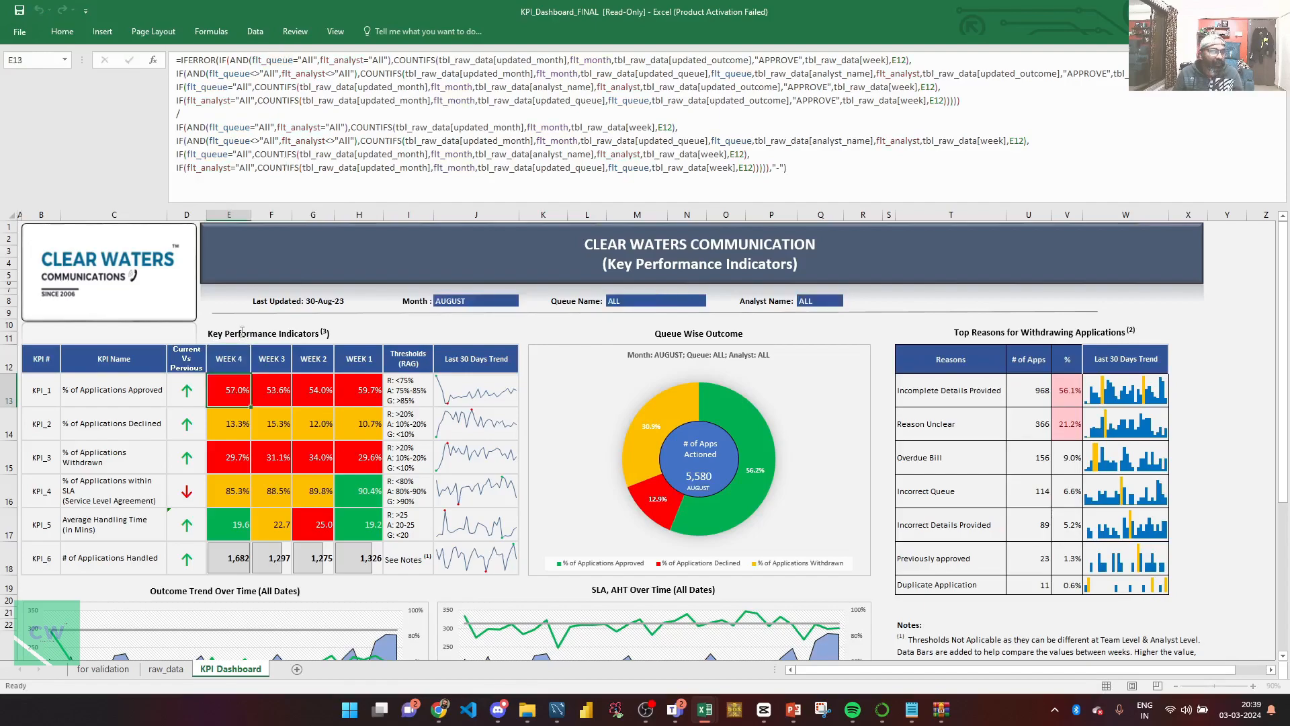
key(ctrl+c)
key(shift+Right)
key(shift+Right)
key(shift+Right)
key(ctrl+v)
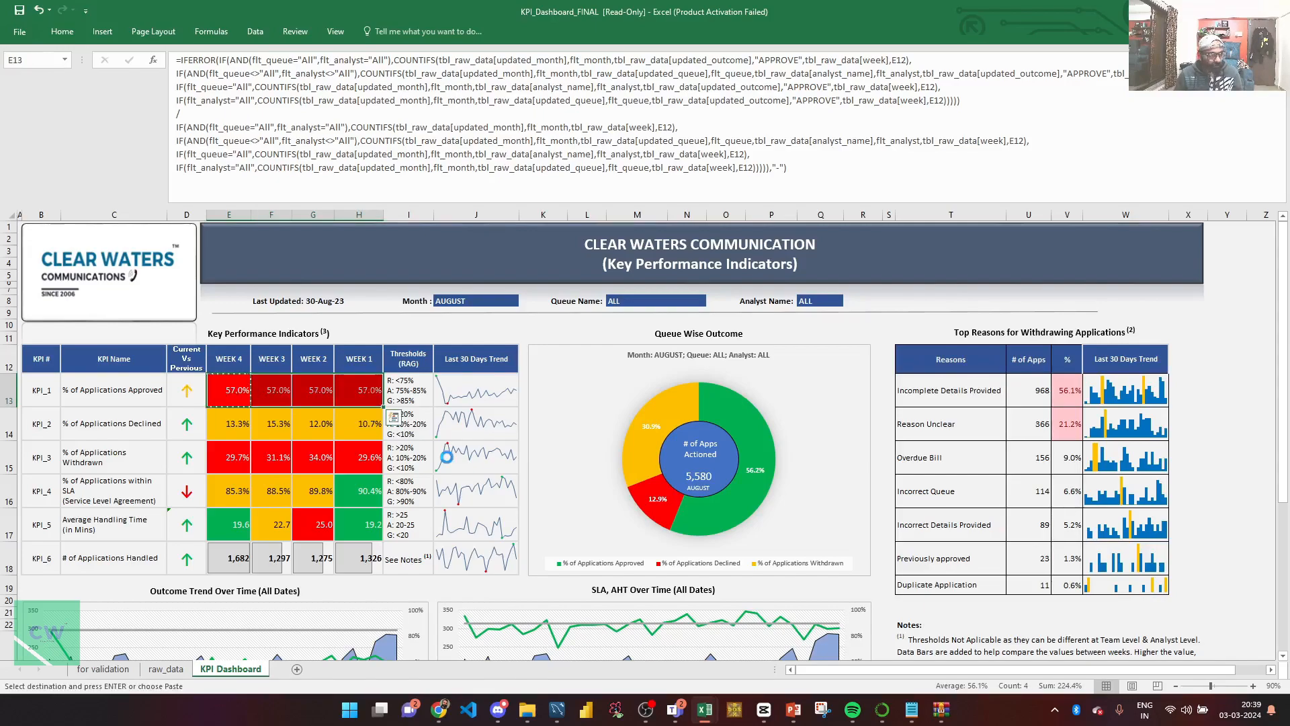
key(Escape)
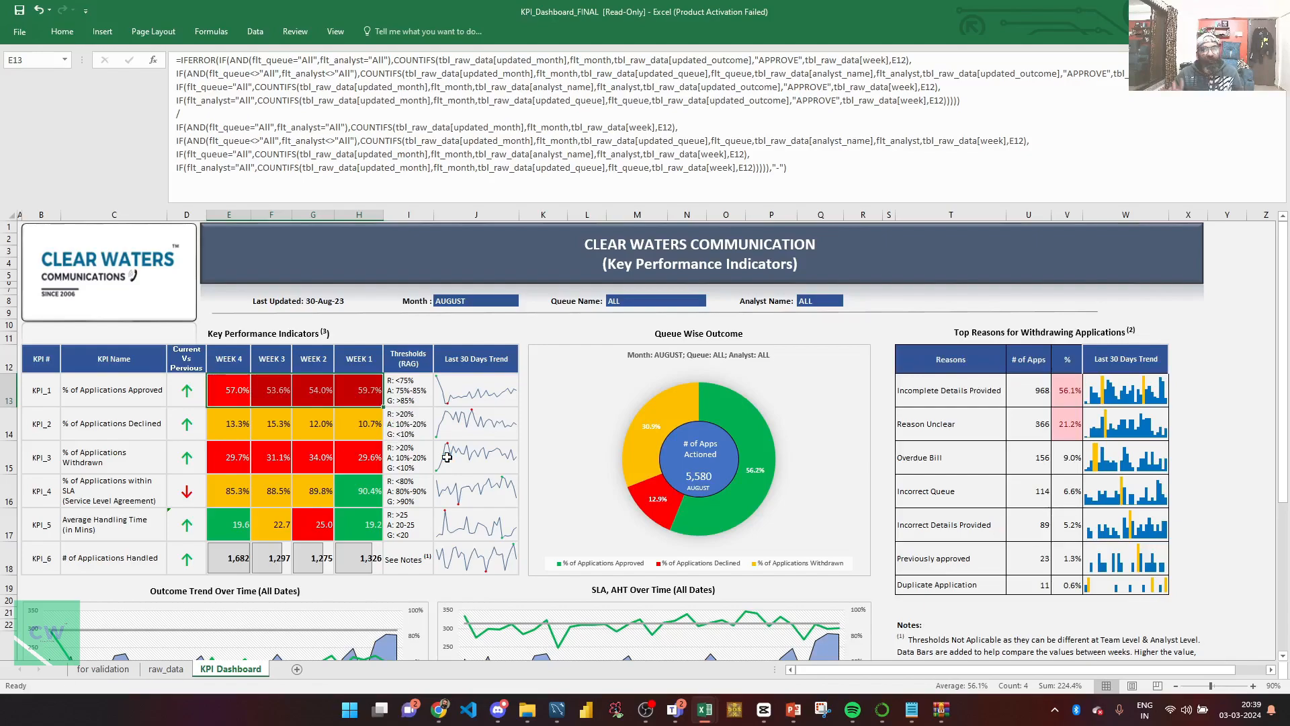
key(Left)
key(Right)
key(ctrl+c)
key(Escape)
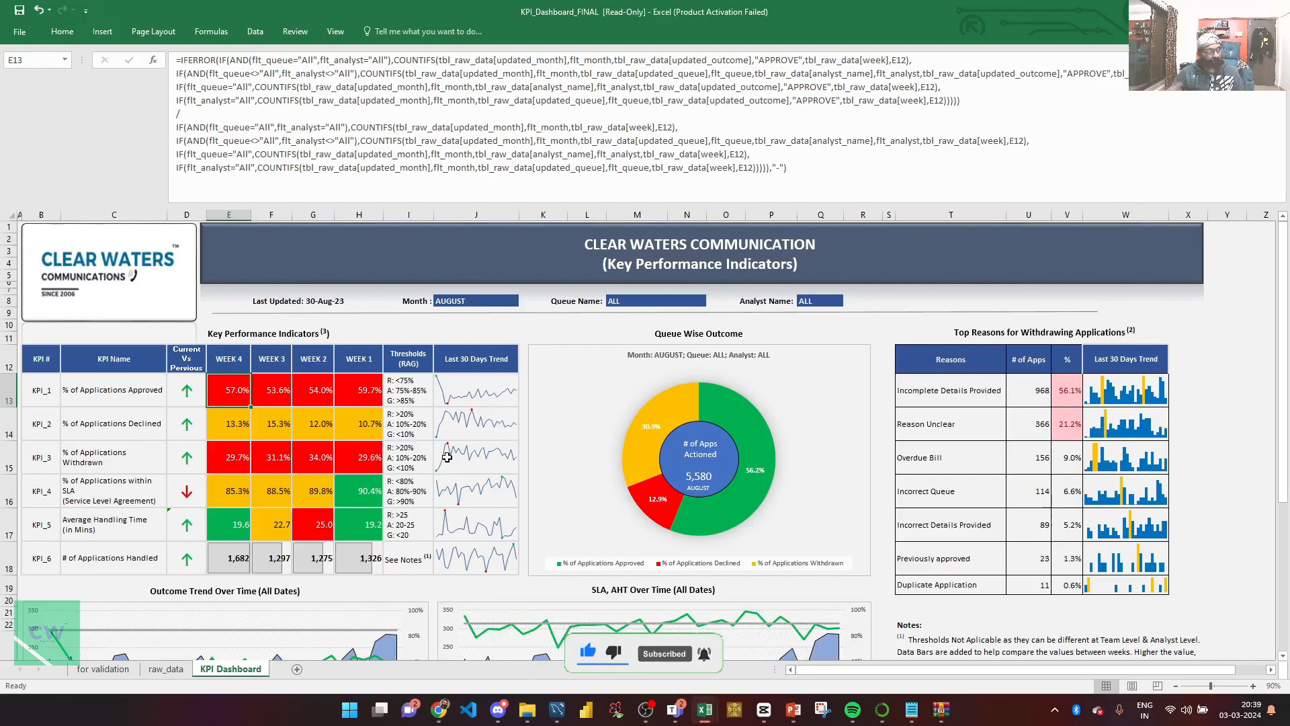
Review the workbook's defined names in the Name Manager and check the names assigned to the Month, Queue Name and Analyst Name filter cells.
click(211, 32)
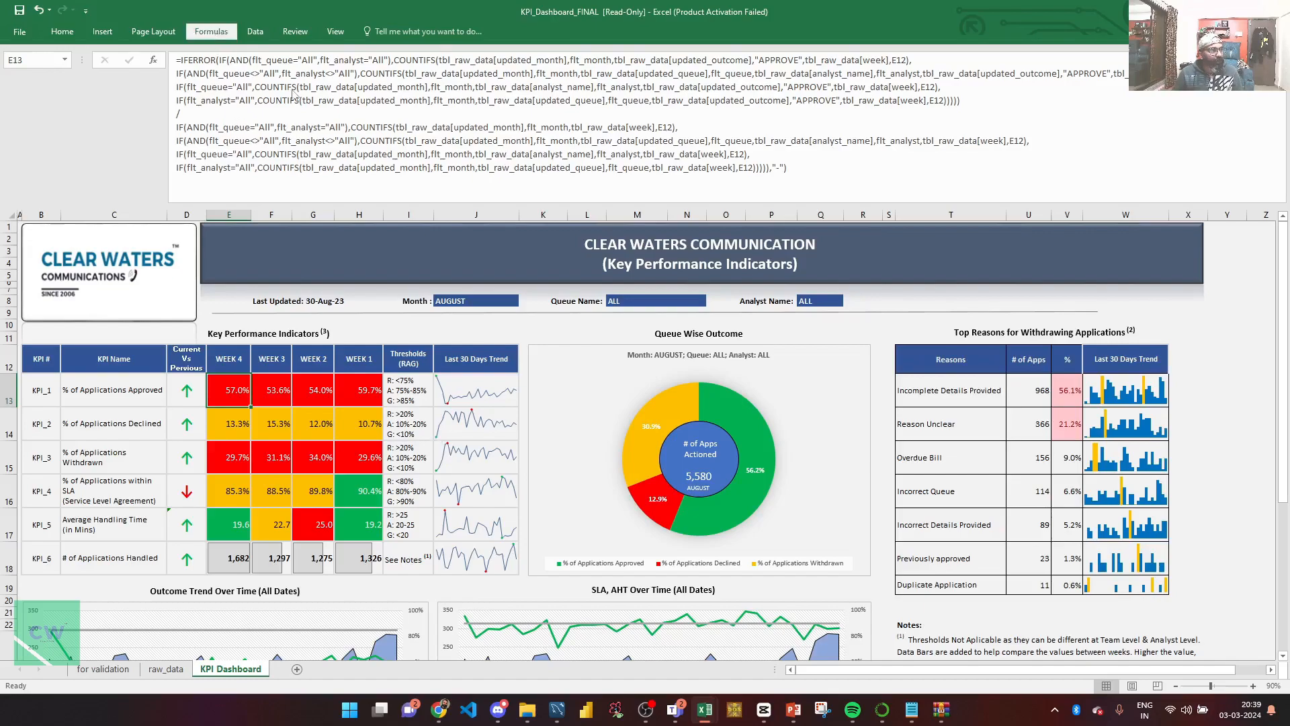
click(377, 67)
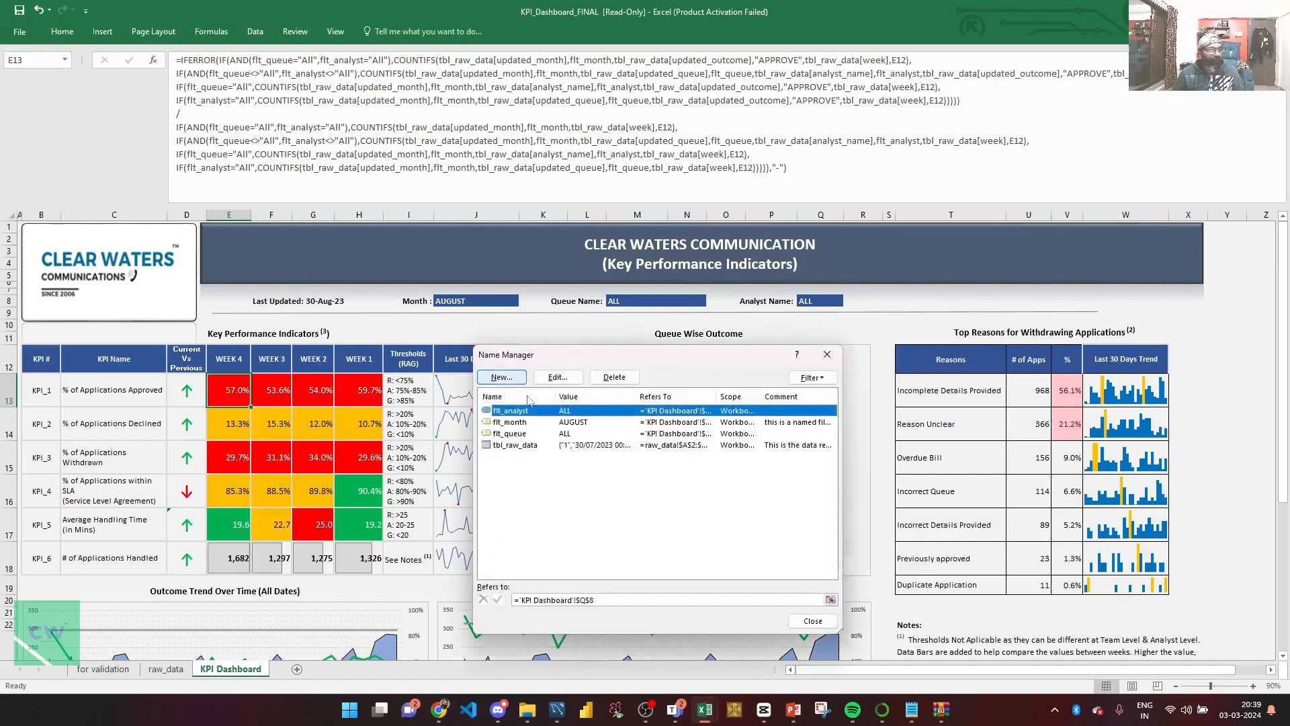
click(827, 354)
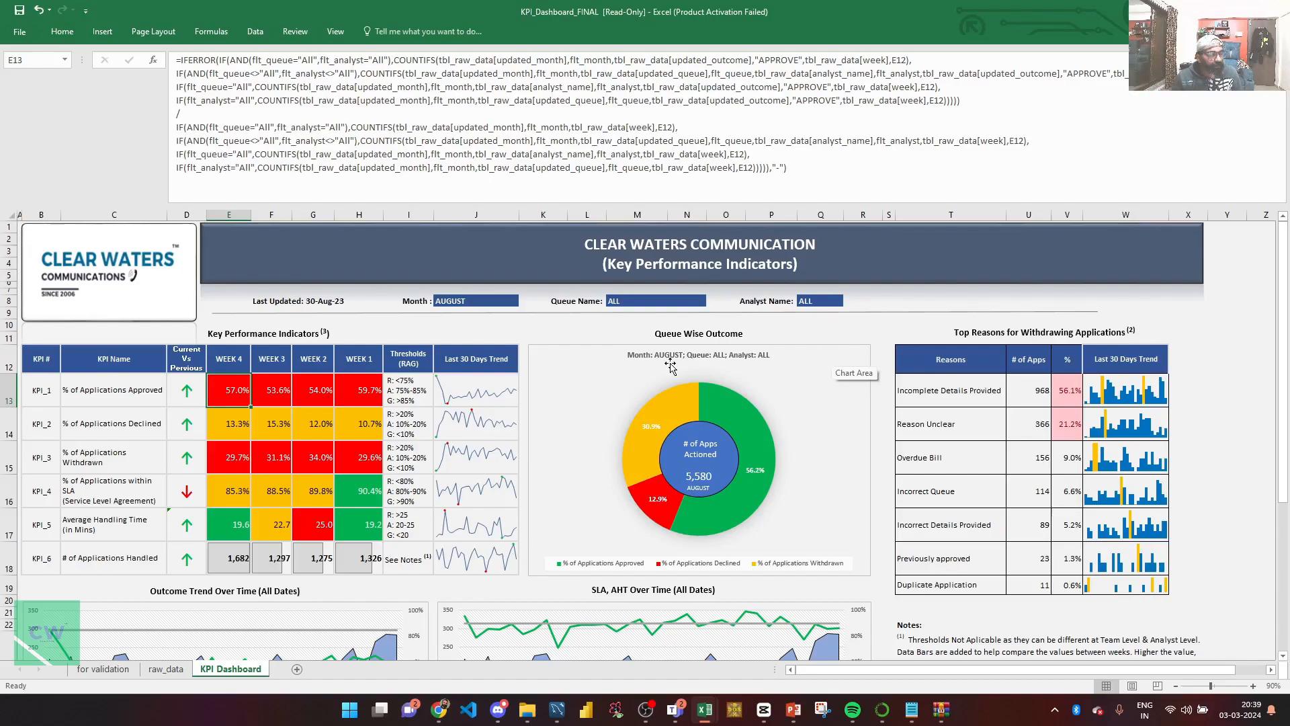
click(477, 312)
click(492, 303)
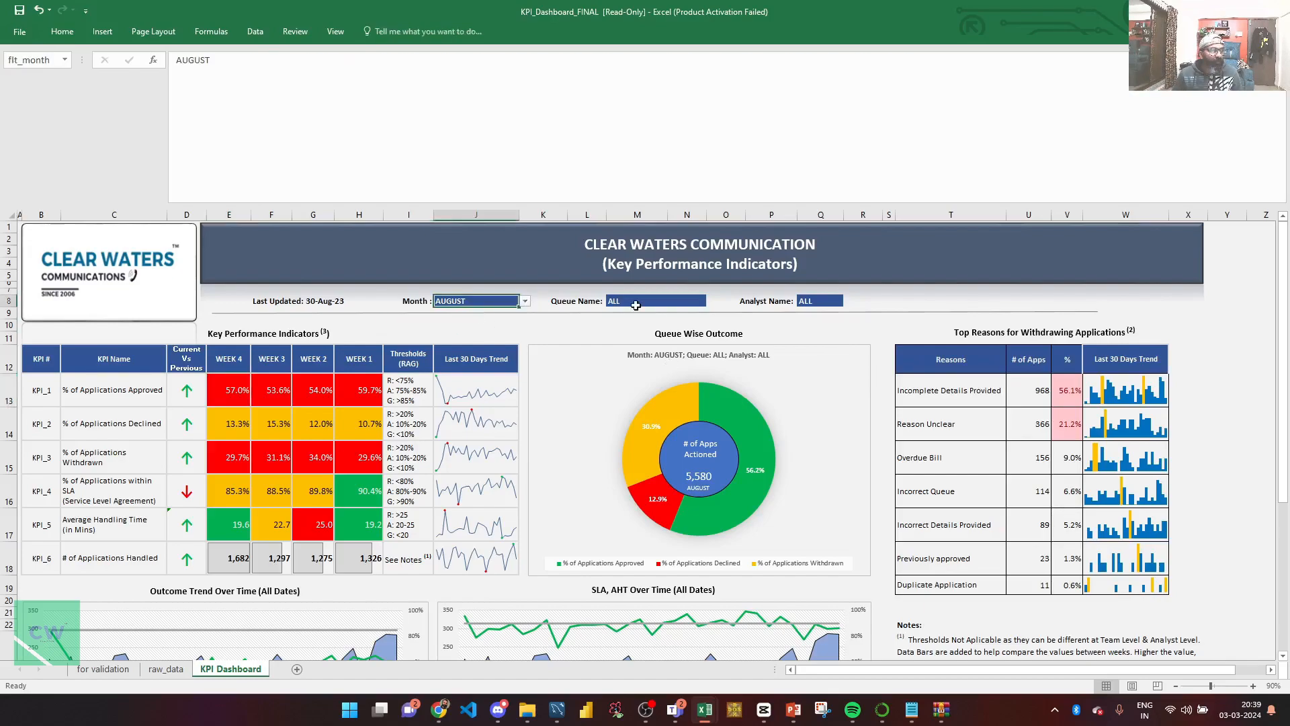
key(Tab)
key(Tab)
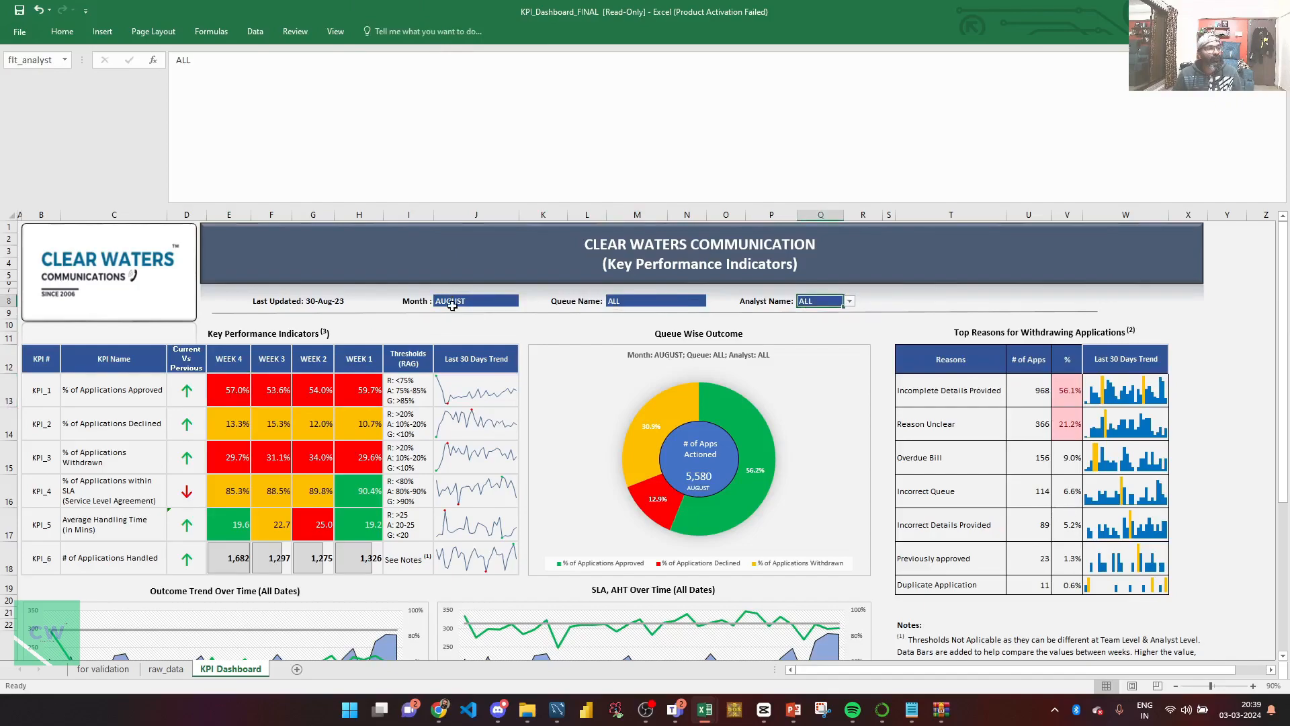